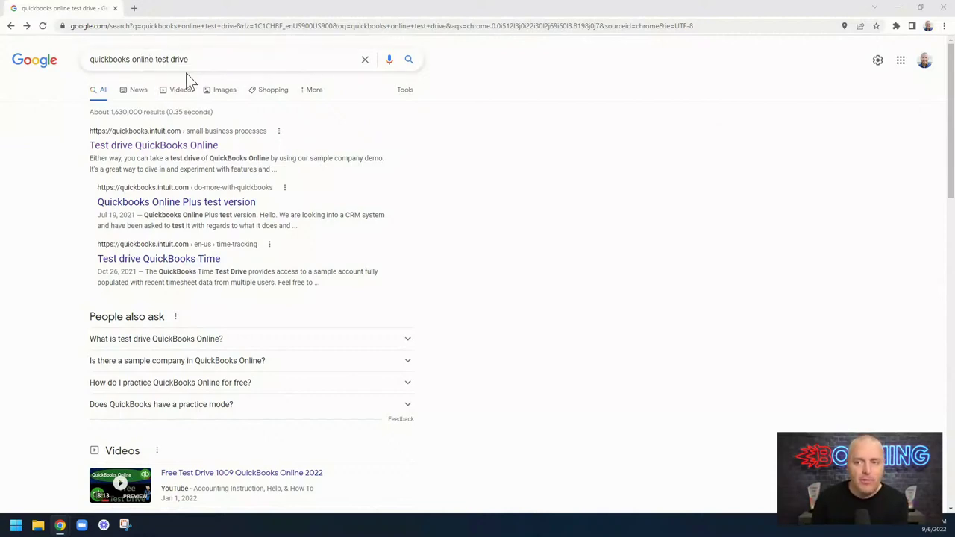
Open the United States QuickBooks Online test drive from the Test drive QuickBooks Online help article and complete the security verification
click(164, 147)
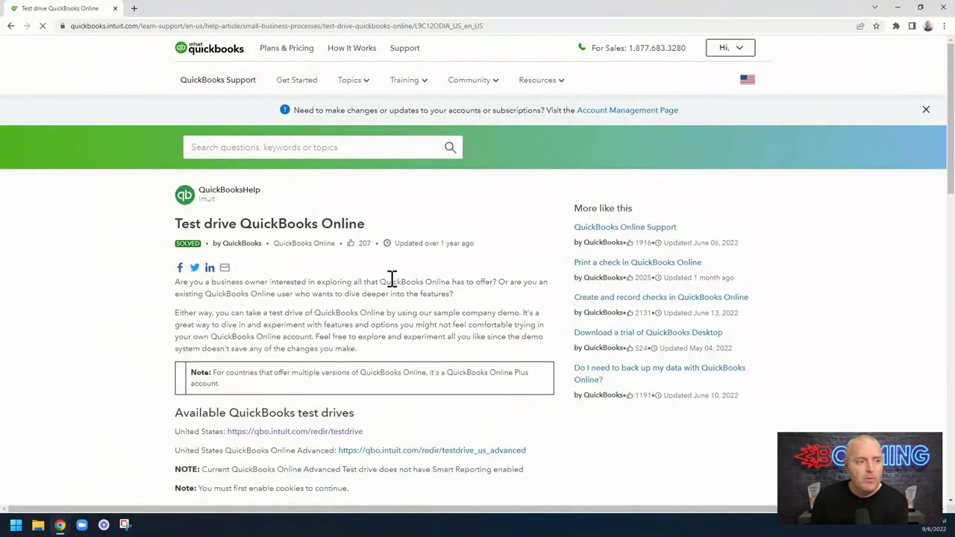
scroll(391, 280, down, 1)
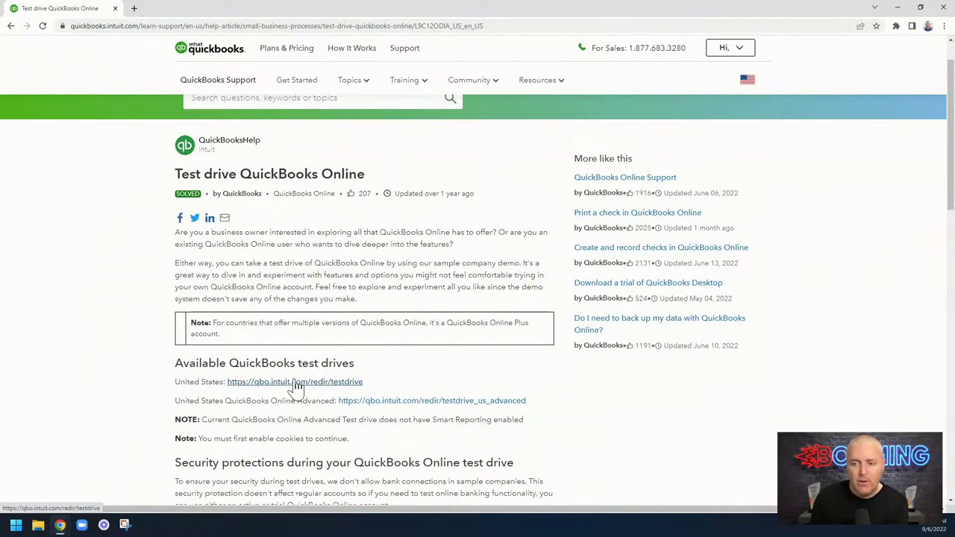
click(294, 383)
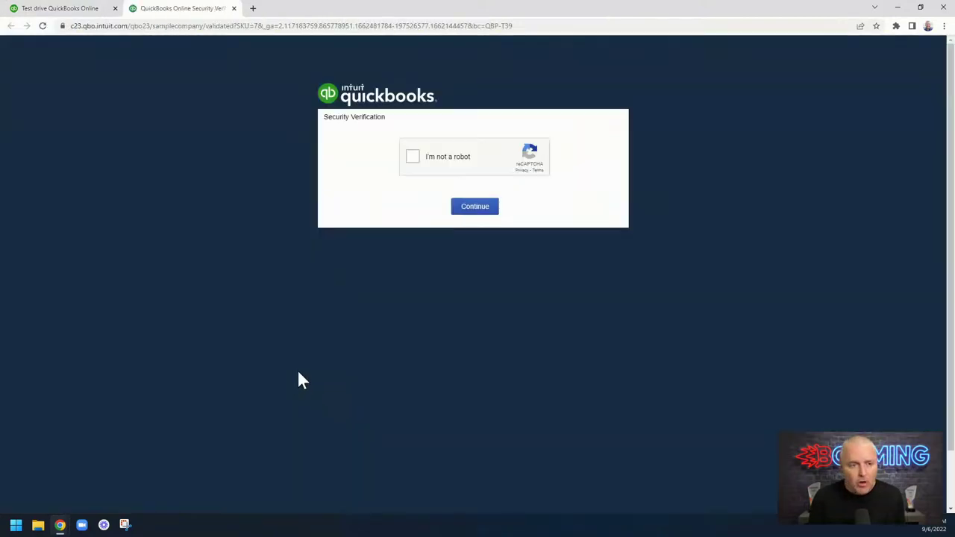
click(412, 157)
click(474, 212)
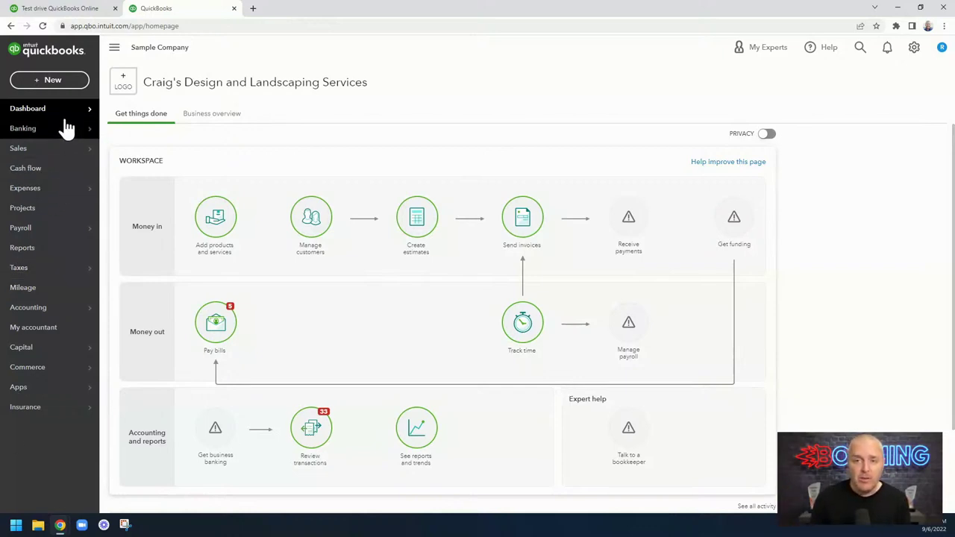
Examine the main navigation sections of the sample company, including the Banking, Capital and Taxes submenus
mouse_move(62, 418)
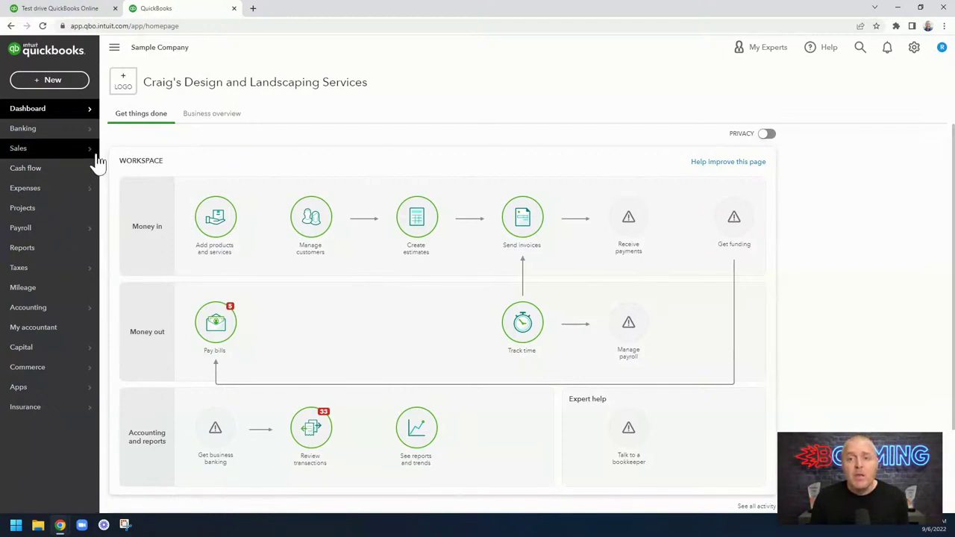
mouse_move(53, 133)
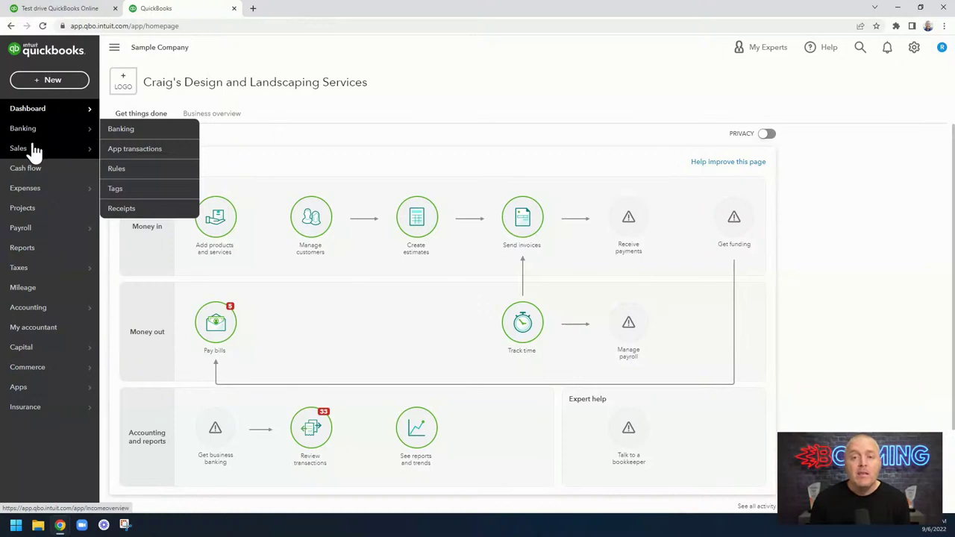
mouse_move(34, 152)
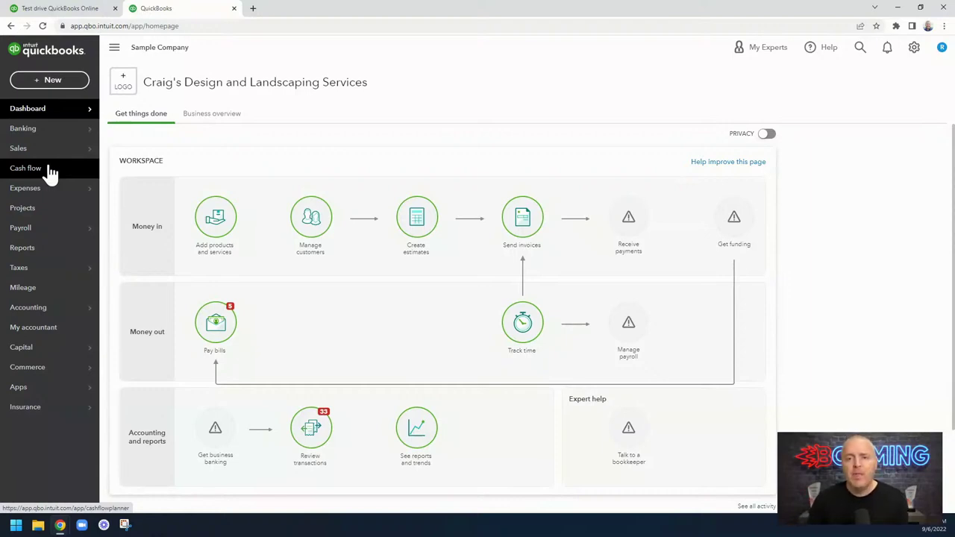
mouse_move(47, 196)
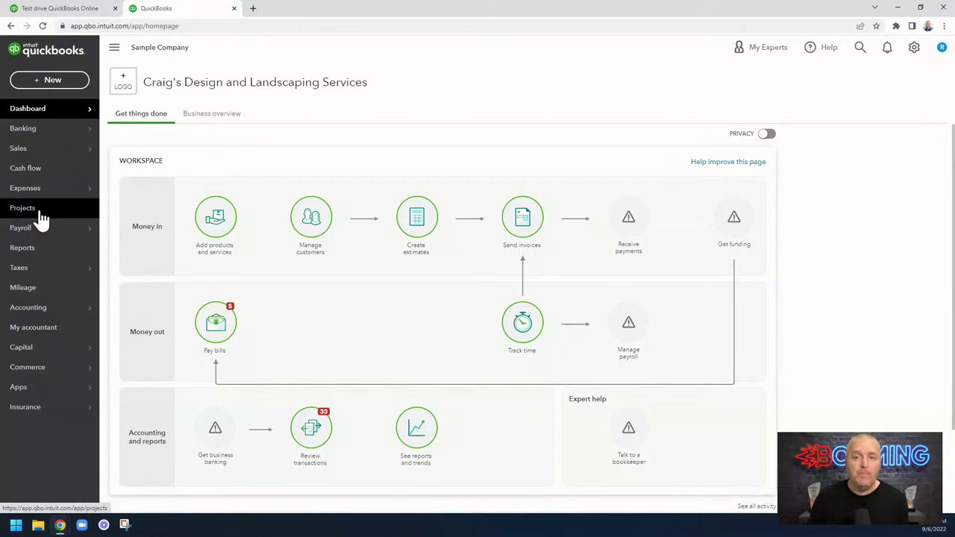
mouse_move(36, 234)
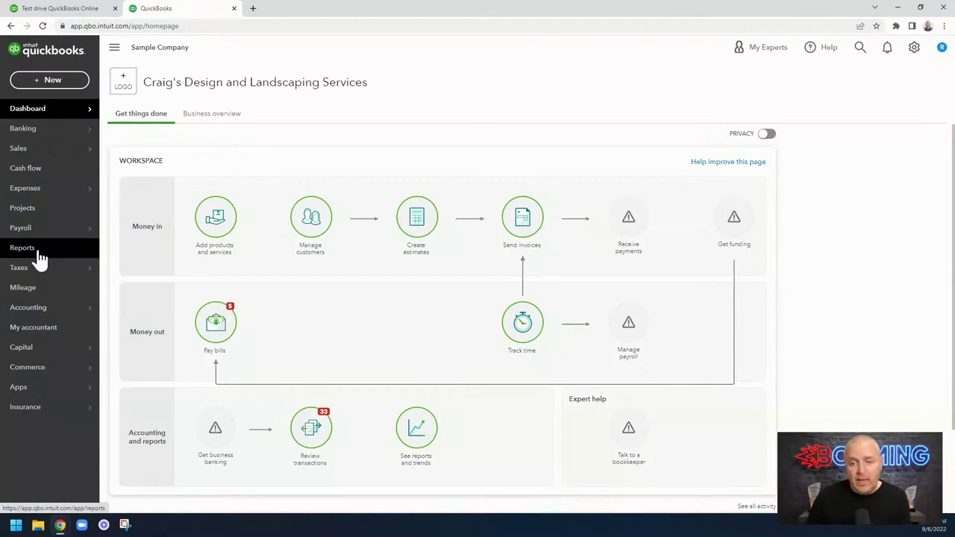
mouse_move(41, 275)
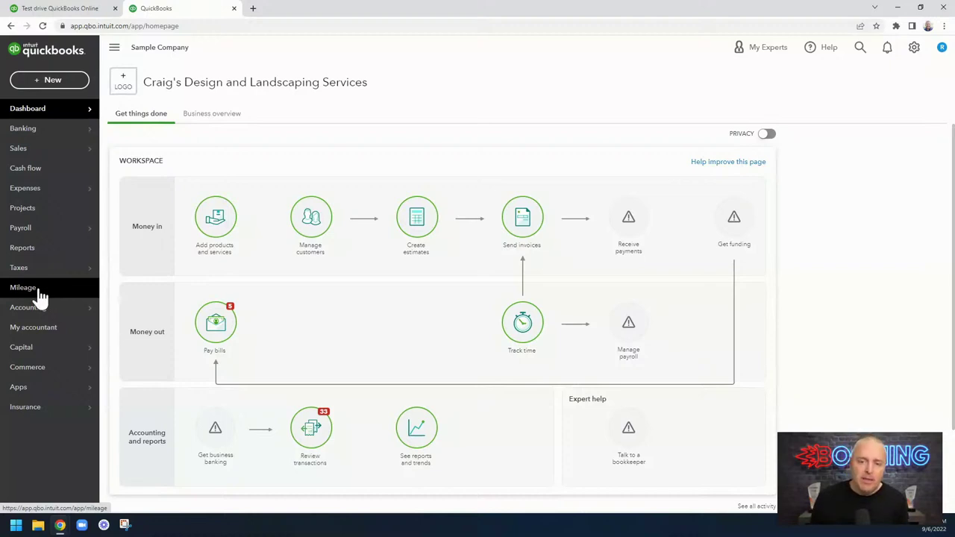
mouse_move(22, 350)
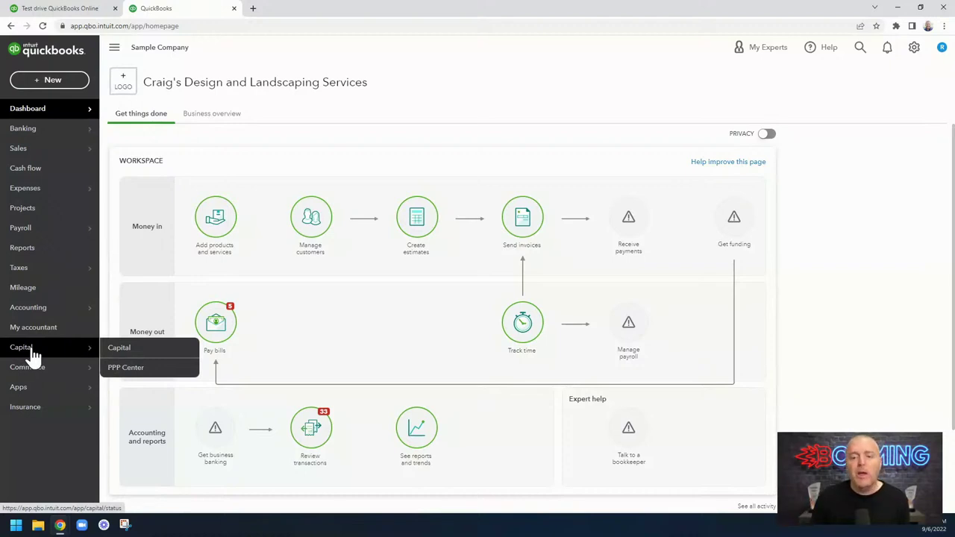
mouse_move(23, 396)
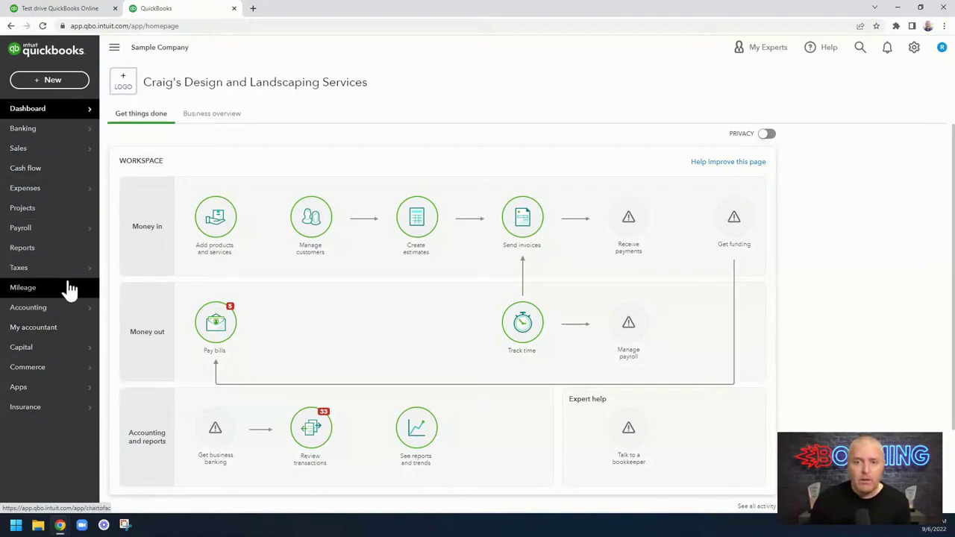
mouse_move(72, 273)
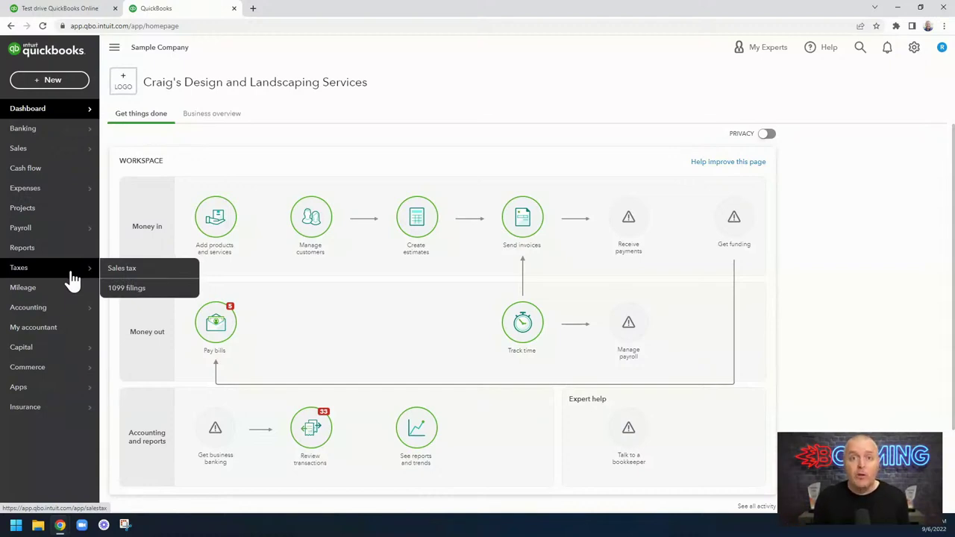
Review the transaction types available for creating new entries and the company settings, lists and tools
click(50, 81)
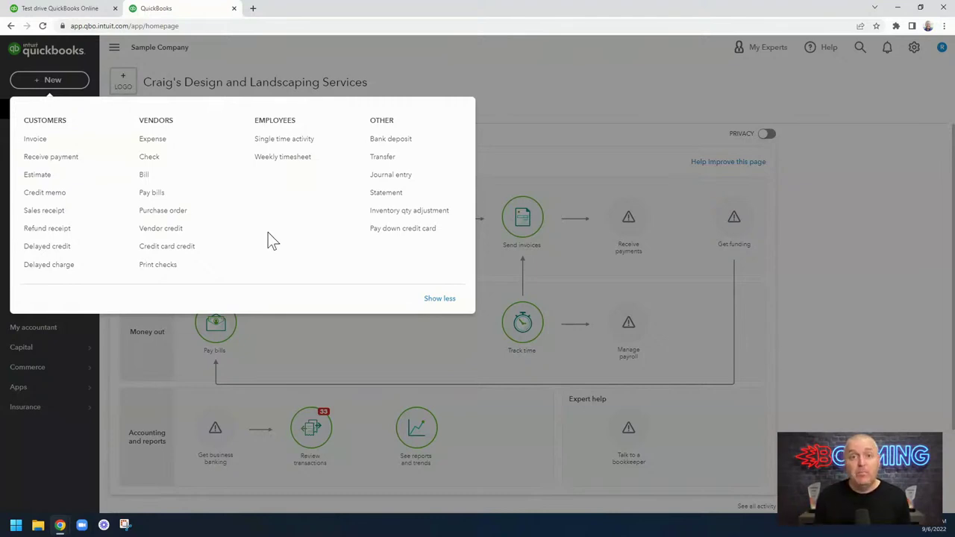
click(540, 95)
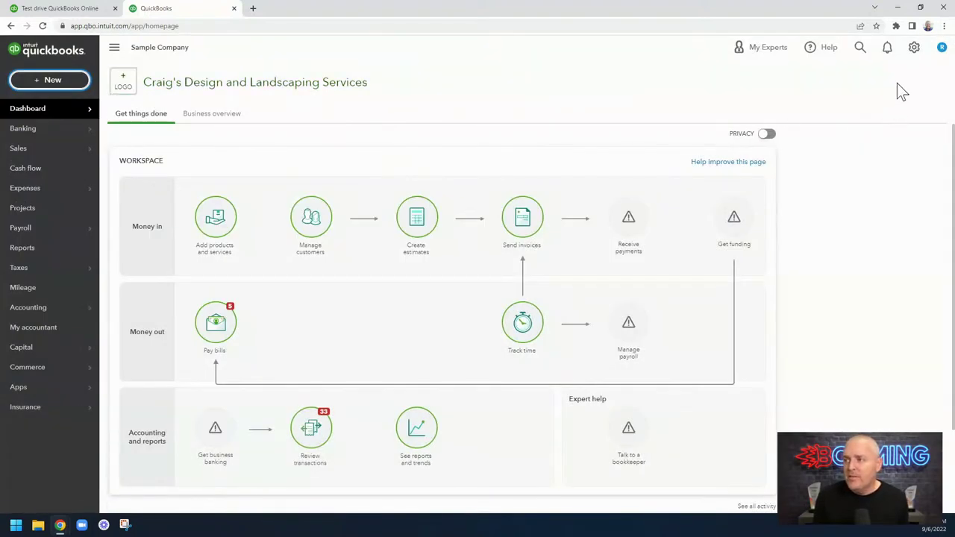
click(915, 49)
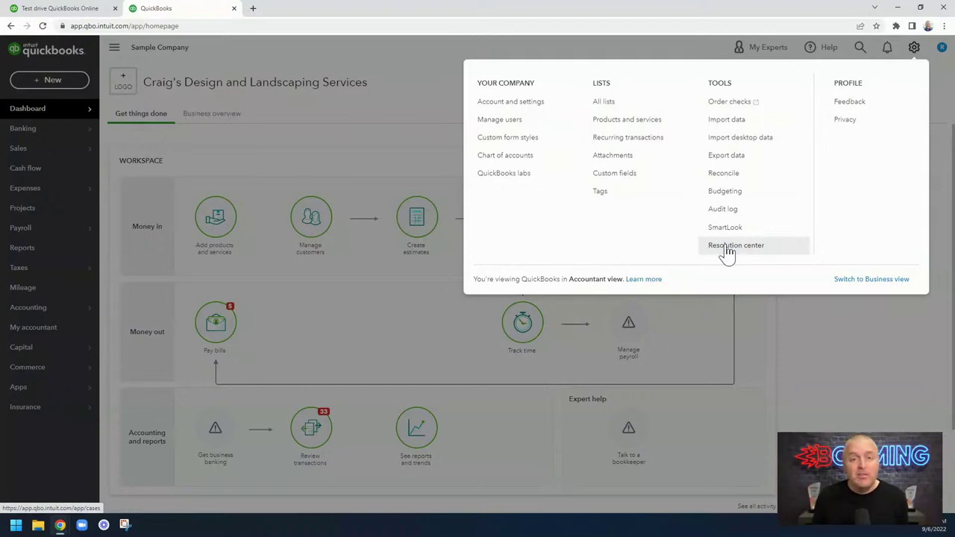
click(839, 338)
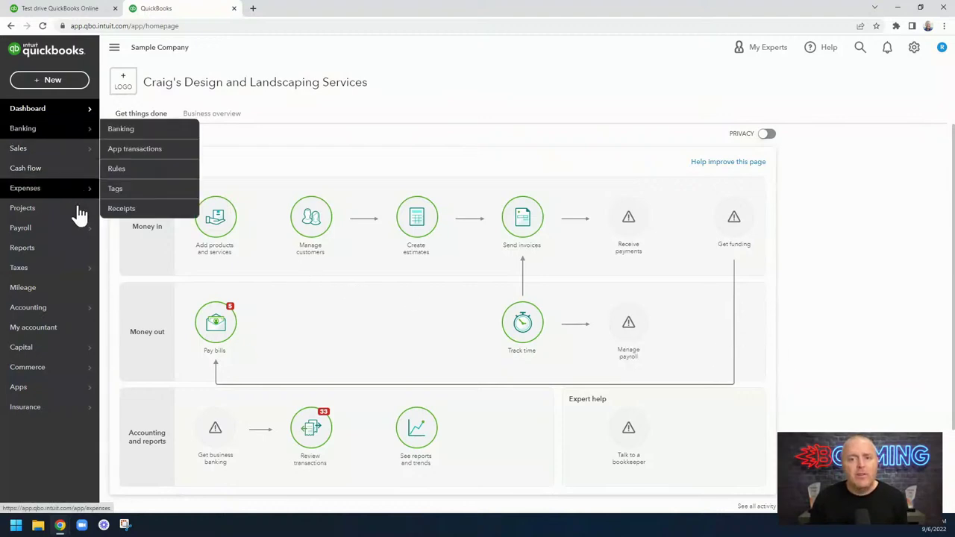
click(49, 82)
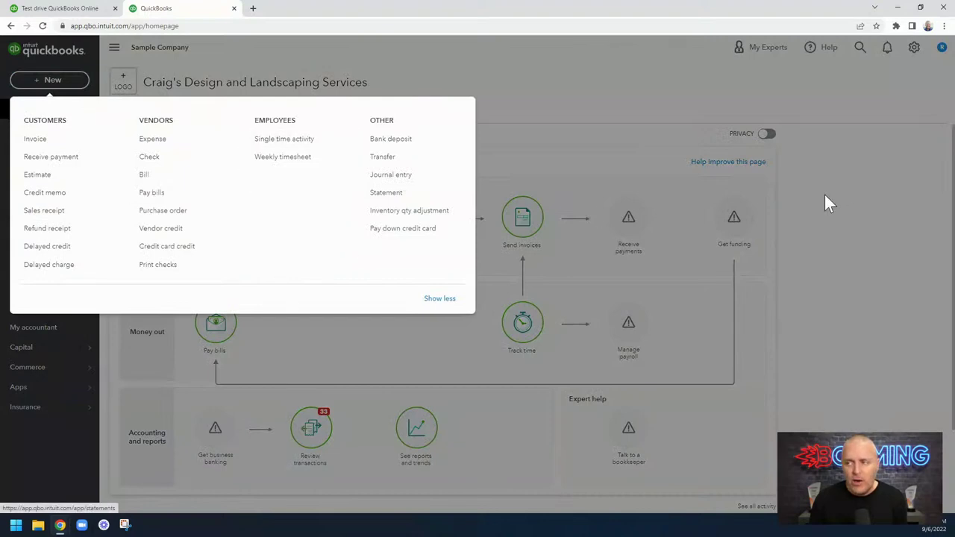
click(846, 180)
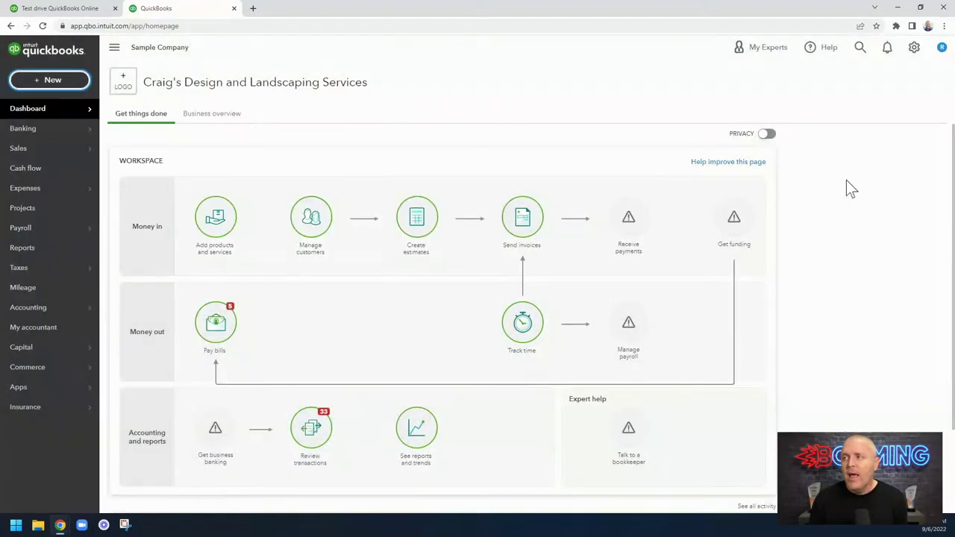
click(915, 47)
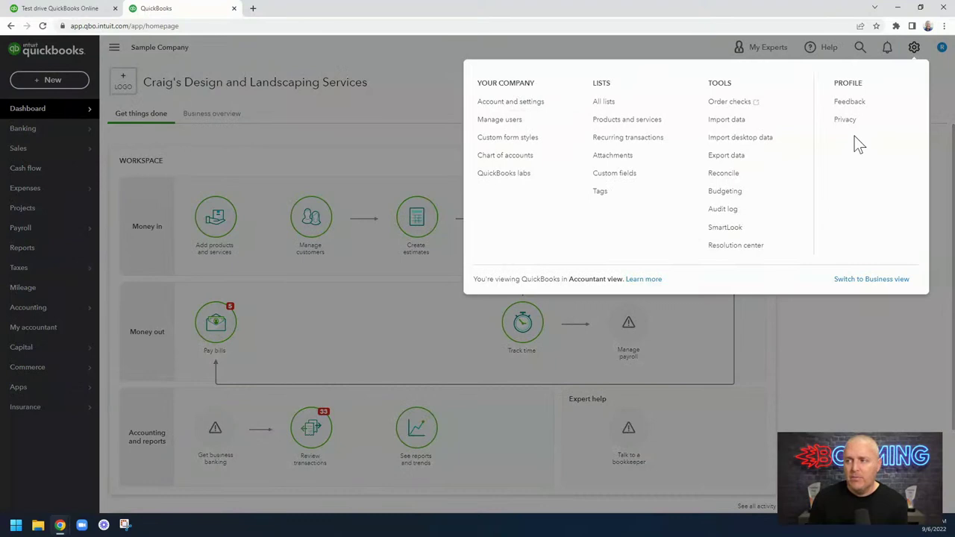
click(822, 361)
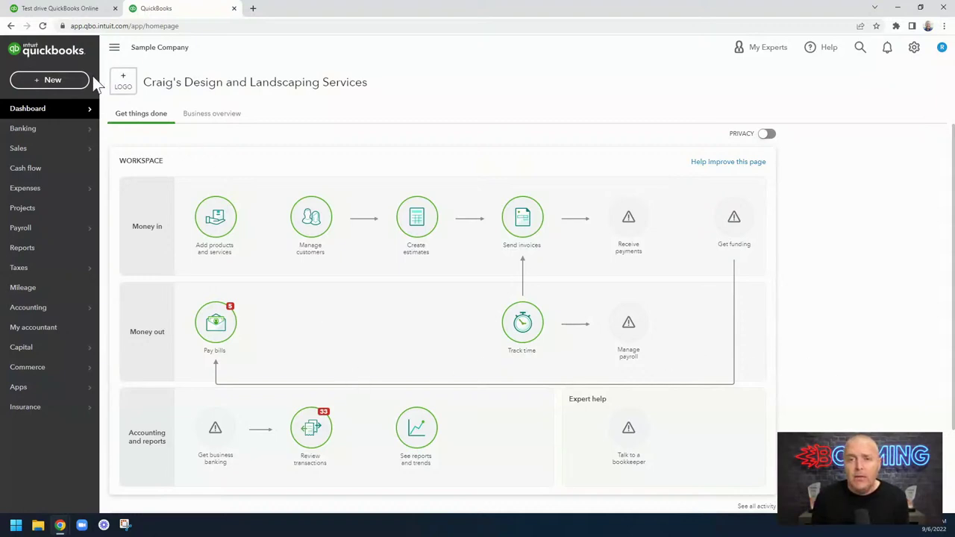
click(66, 82)
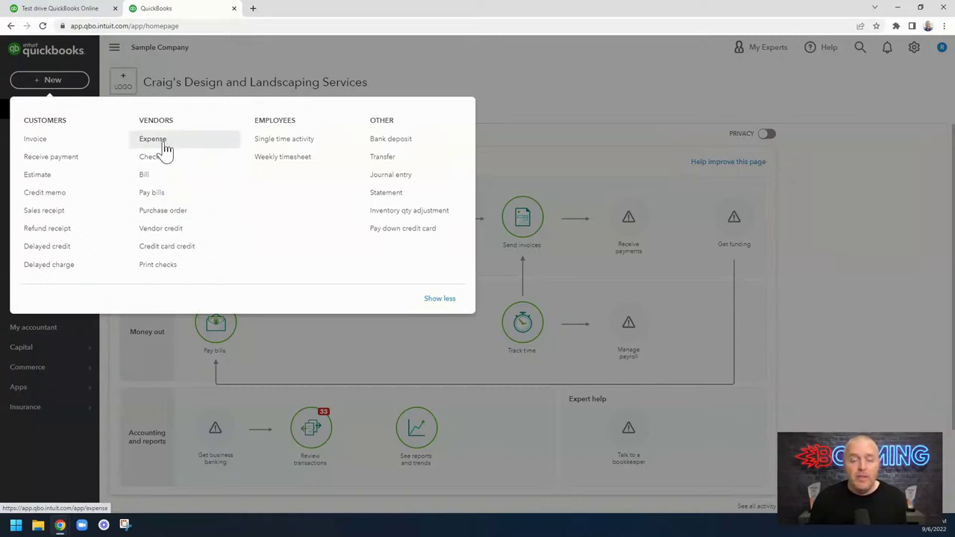
click(511, 86)
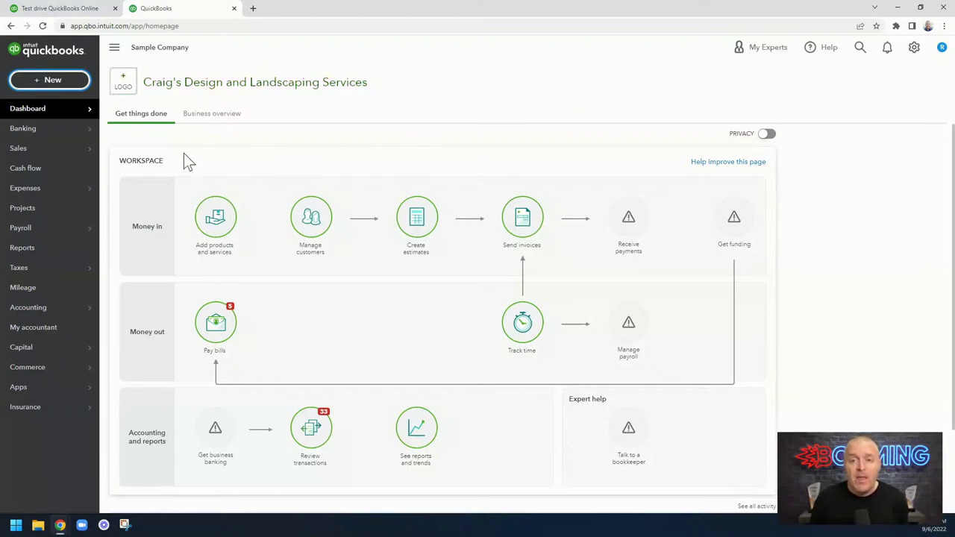
click(71, 84)
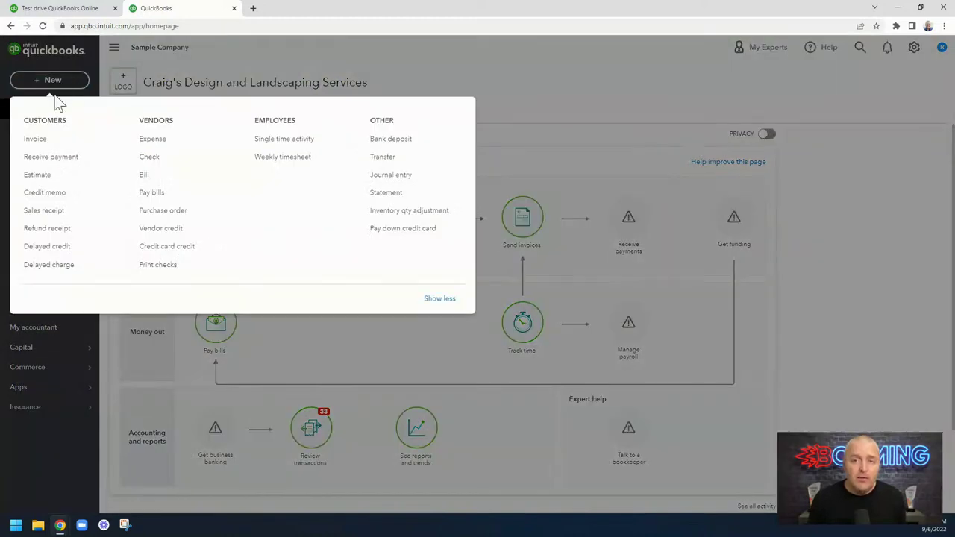
click(283, 50)
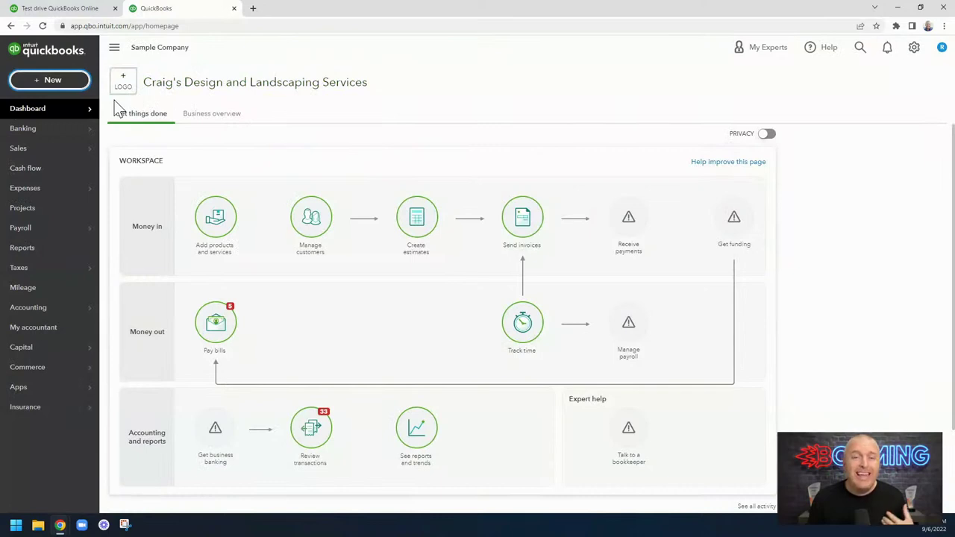
Open the Banking transactions, dismiss the bank connection message and look through the Checking transactions awaiting review
click(27, 130)
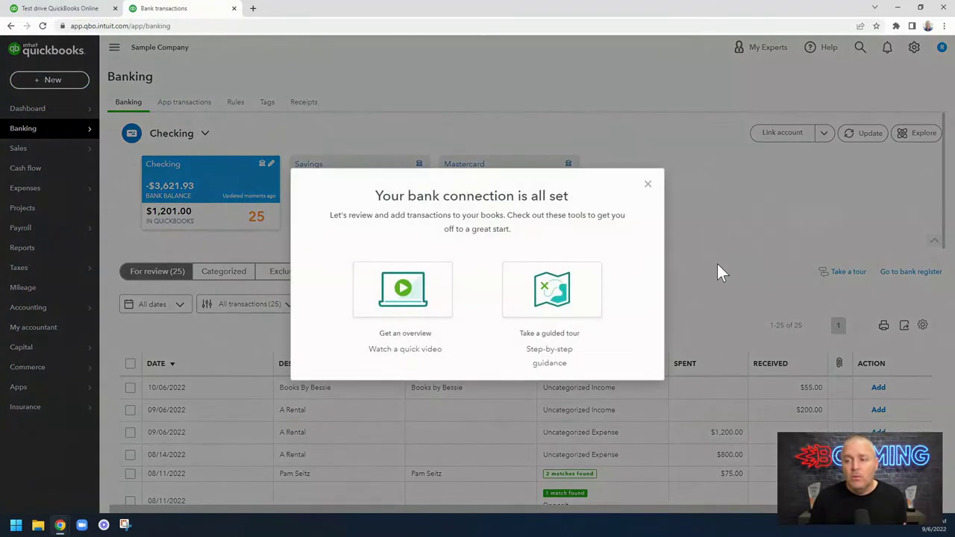
click(648, 185)
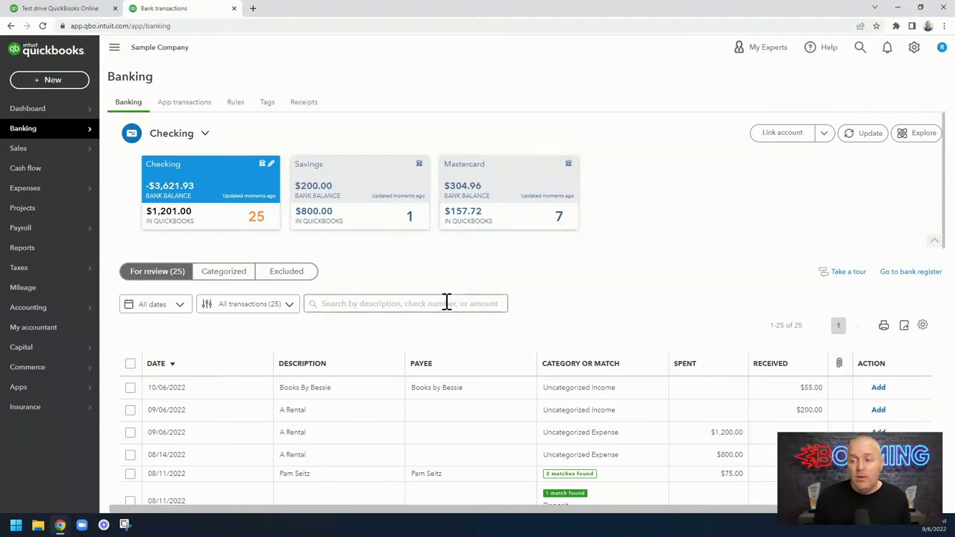
scroll(422, 366, down, 2)
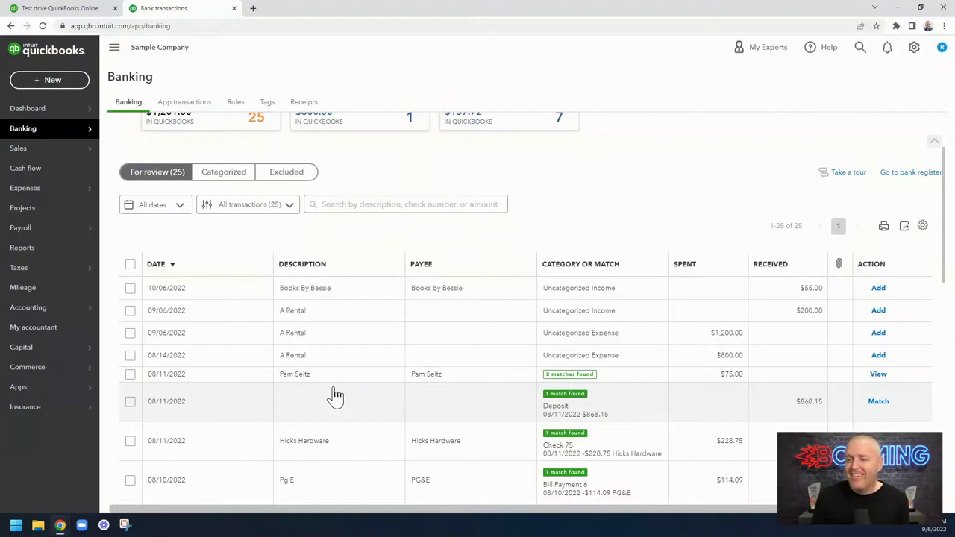
scroll(336, 395, up, 3)
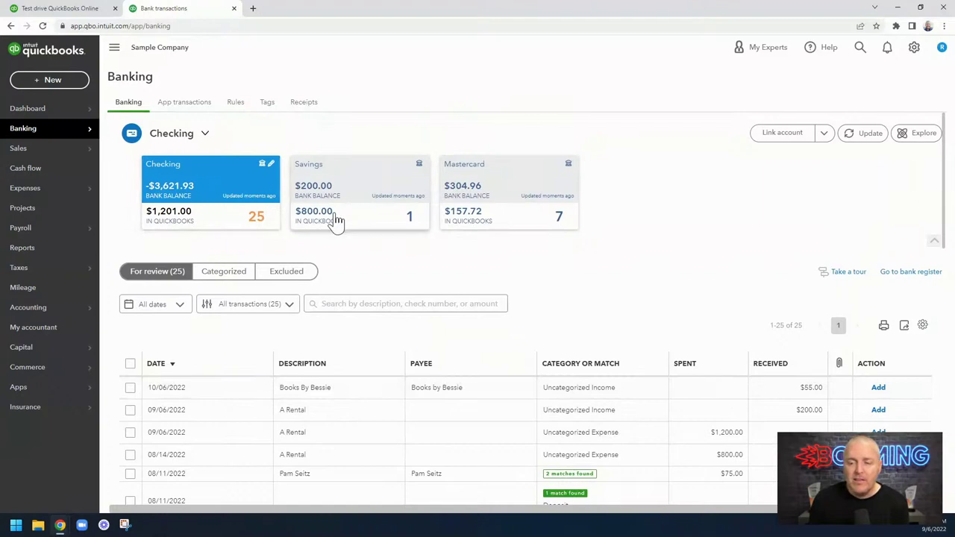
scroll(335, 237, down, 1)
scroll(335, 234, down, 1)
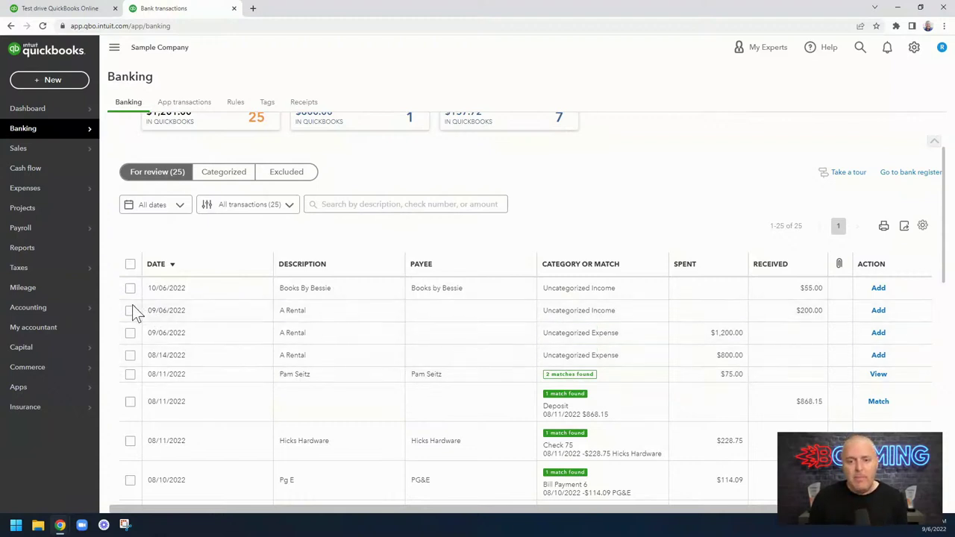
Open the Profit and Loss report and run it for the Last Month period
click(35, 251)
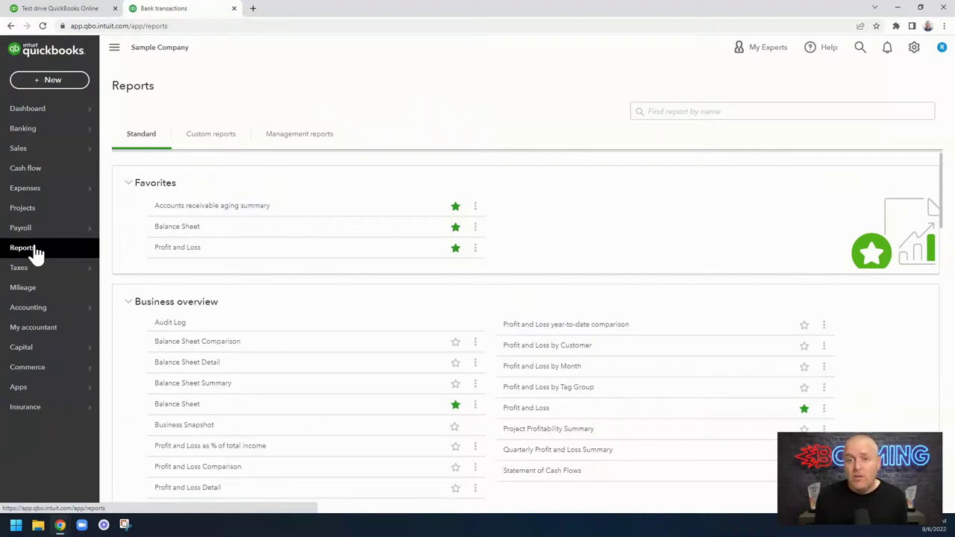
click(174, 254)
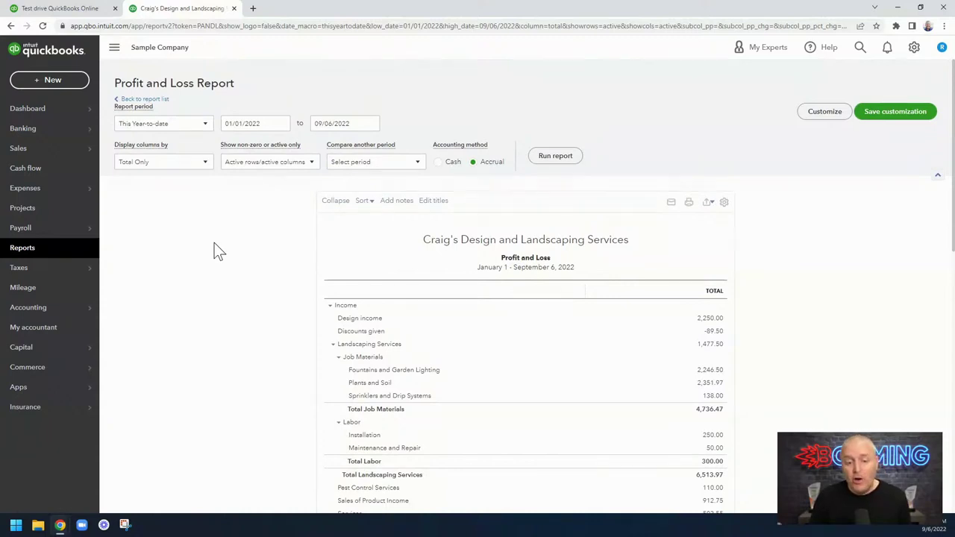
click(206, 129)
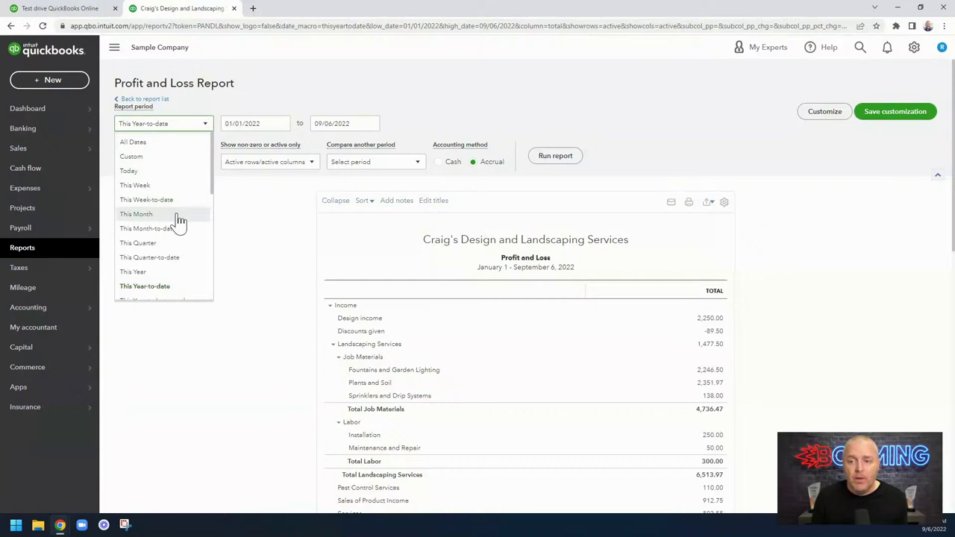
scroll(178, 220, down, 3)
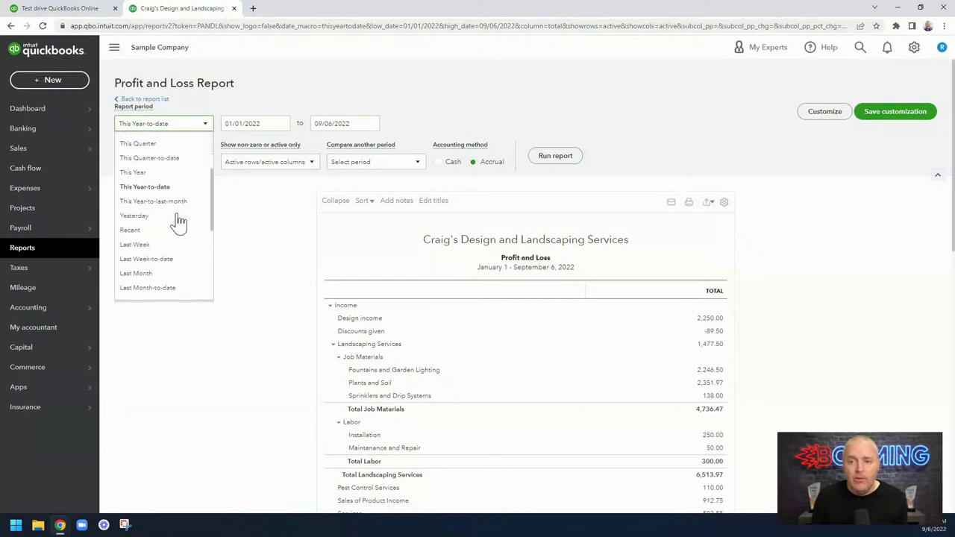
click(158, 274)
click(553, 156)
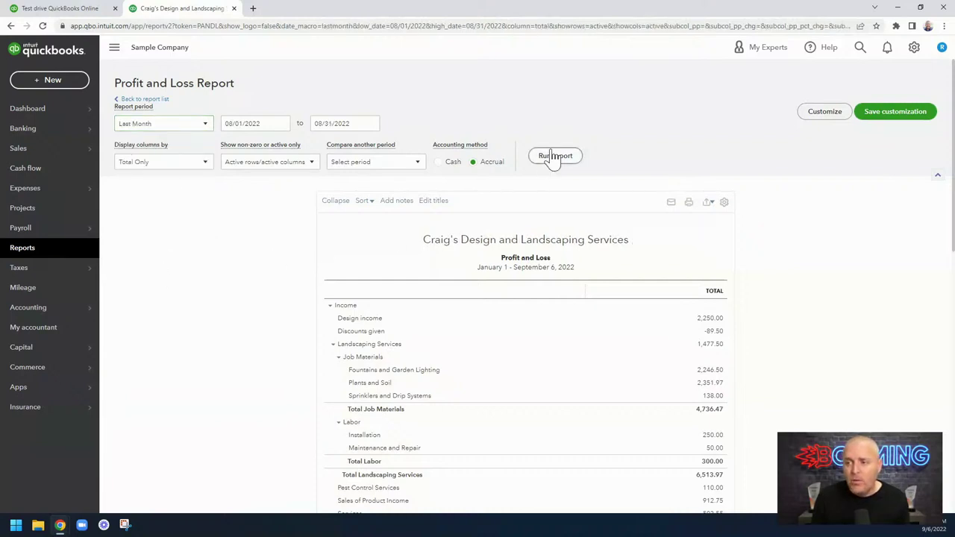
Check the title and period in the Profit and Loss report's header, leaving its title text as is
scroll(550, 155, down, 2)
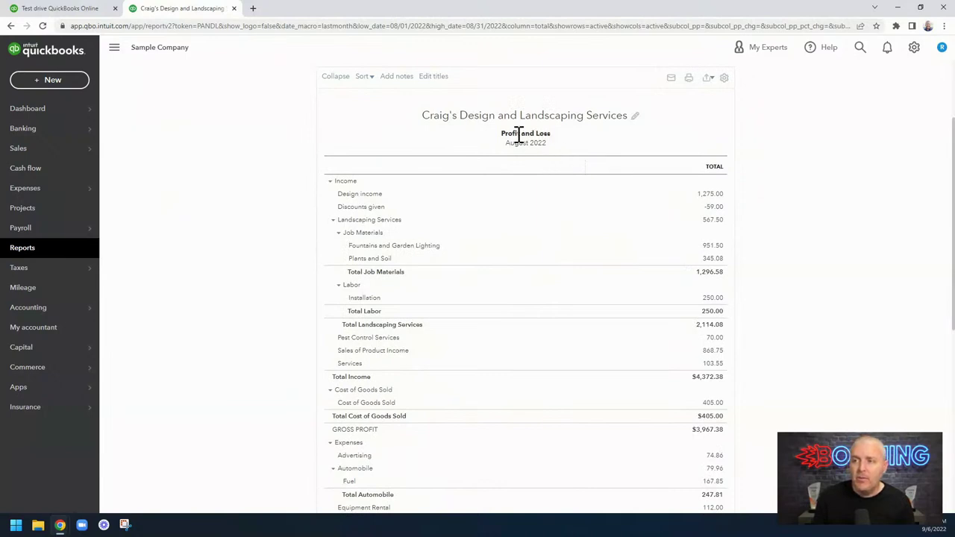
drag(509, 134, 543, 133)
click(542, 133)
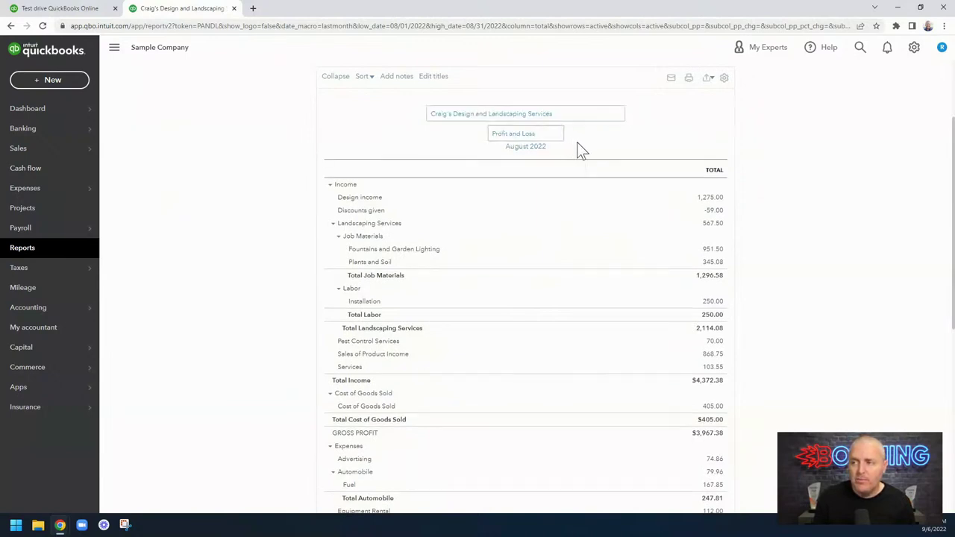
click(776, 142)
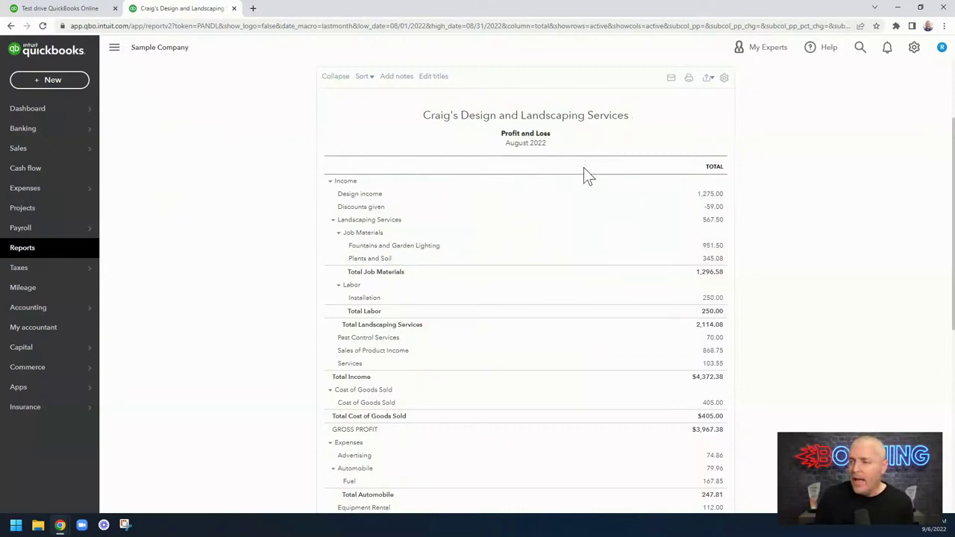
Collapse the Income section of the Profit and Loss report and expand it again
scroll(575, 182, down, 1)
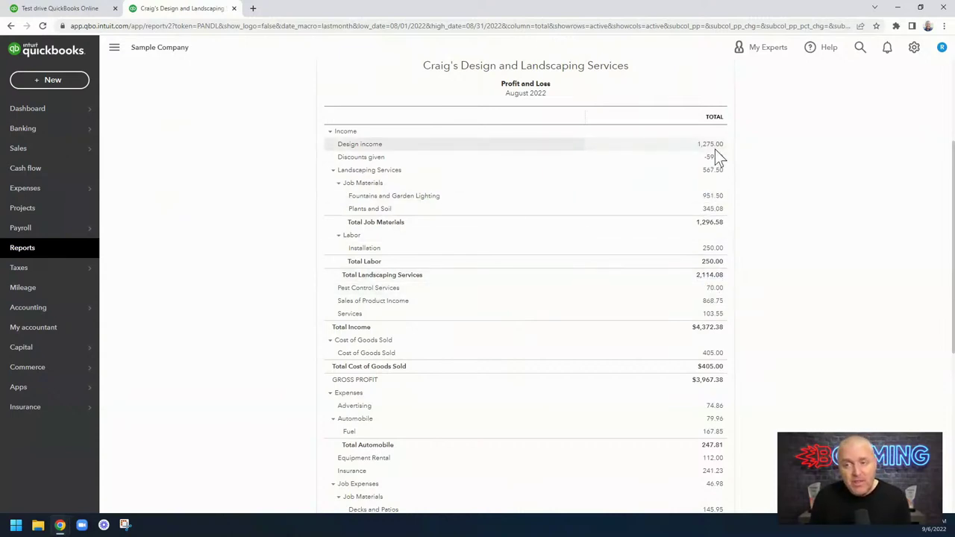
click(330, 131)
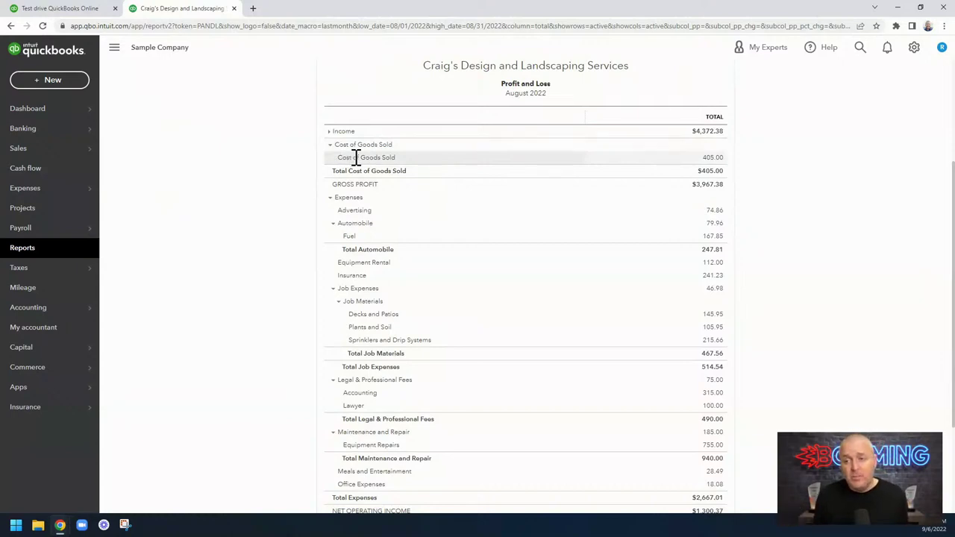
click(329, 132)
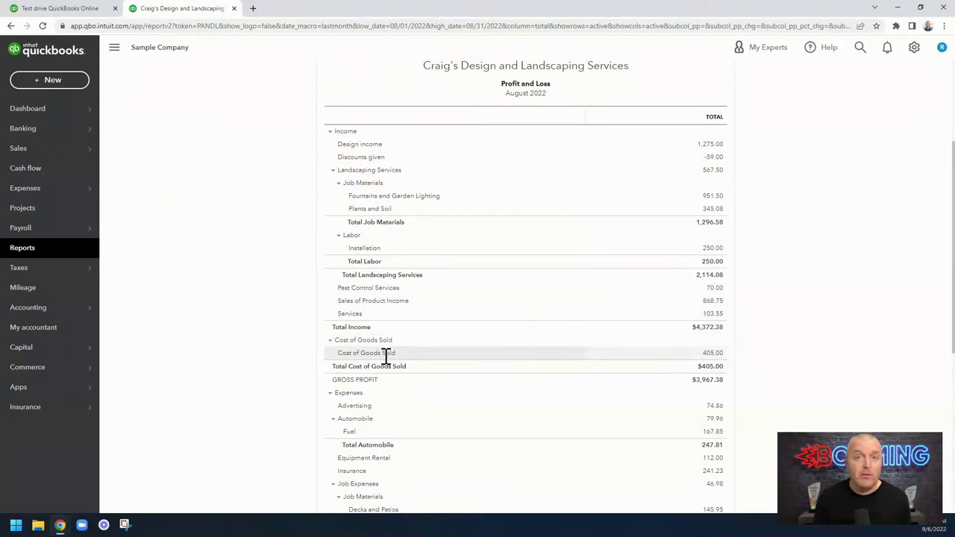
Examine the Profit and Loss report from income through cost of goods sold, gross profit and expenses down to net income
scroll(386, 357, down, 1)
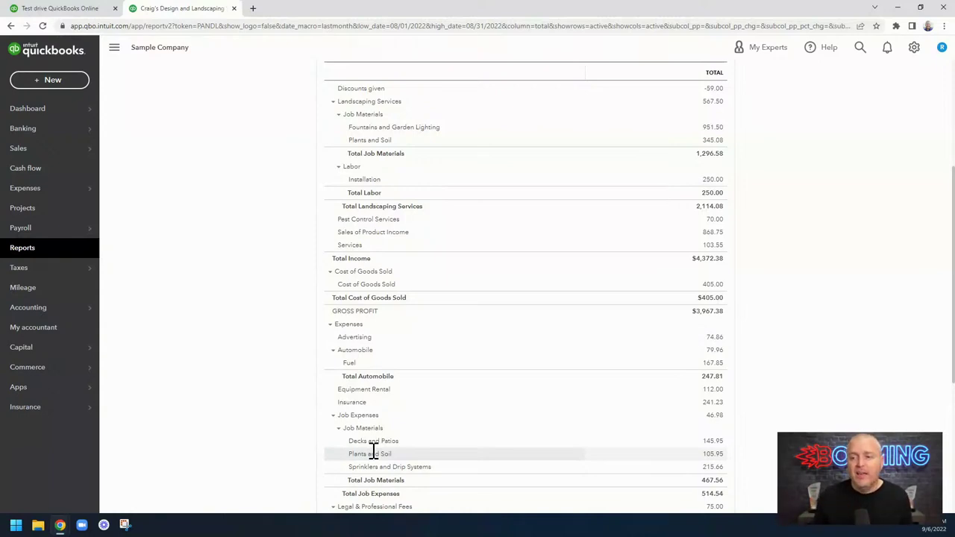
scroll(416, 371, up, 1)
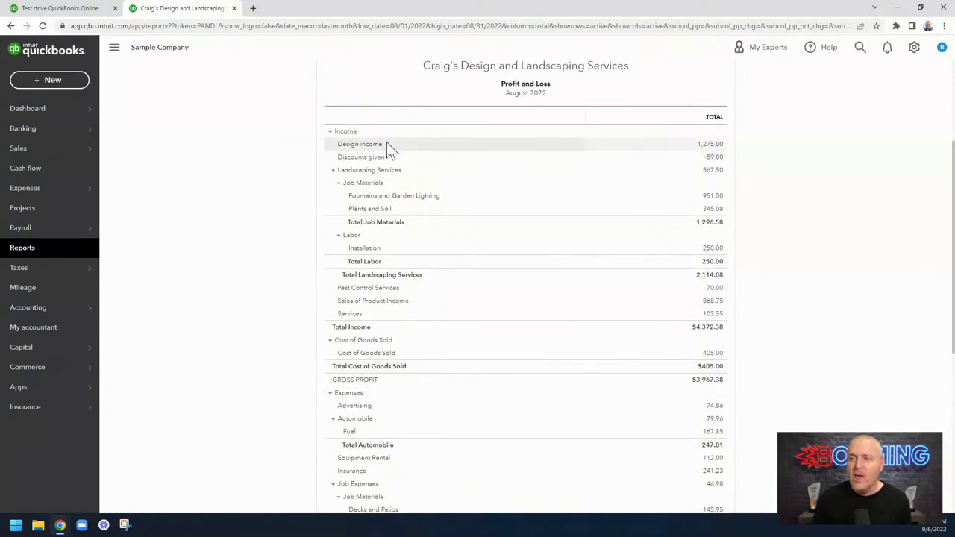
scroll(386, 326, down, 1)
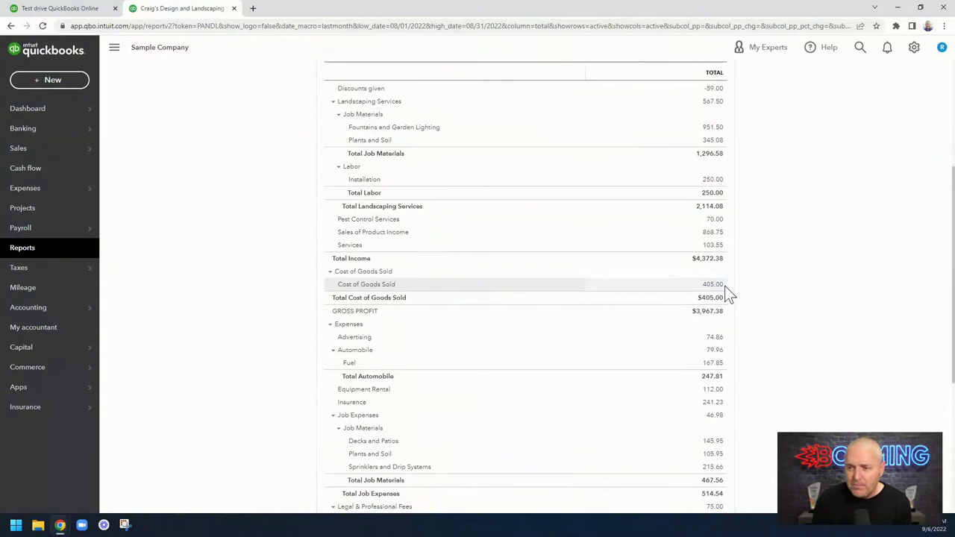
scroll(723, 289, down, 1)
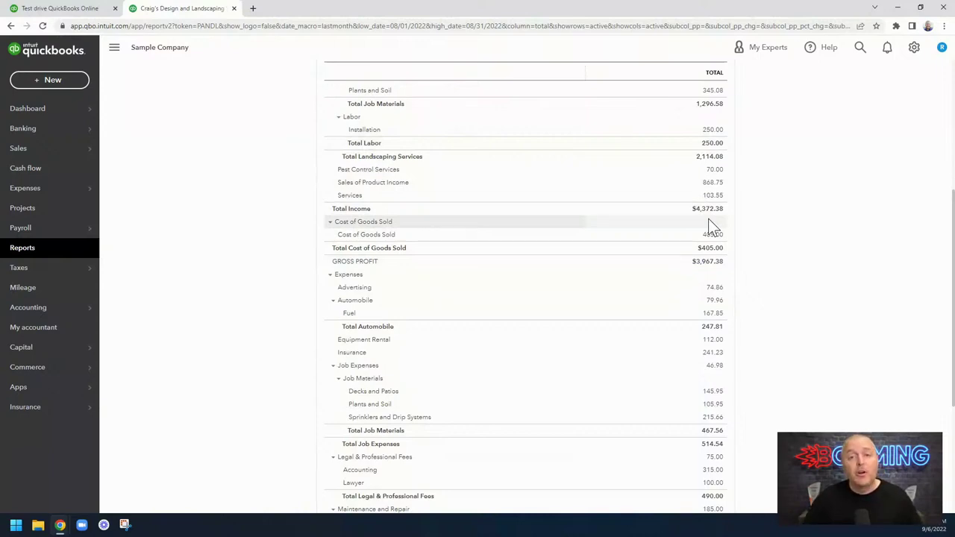
scroll(631, 230, down, 2)
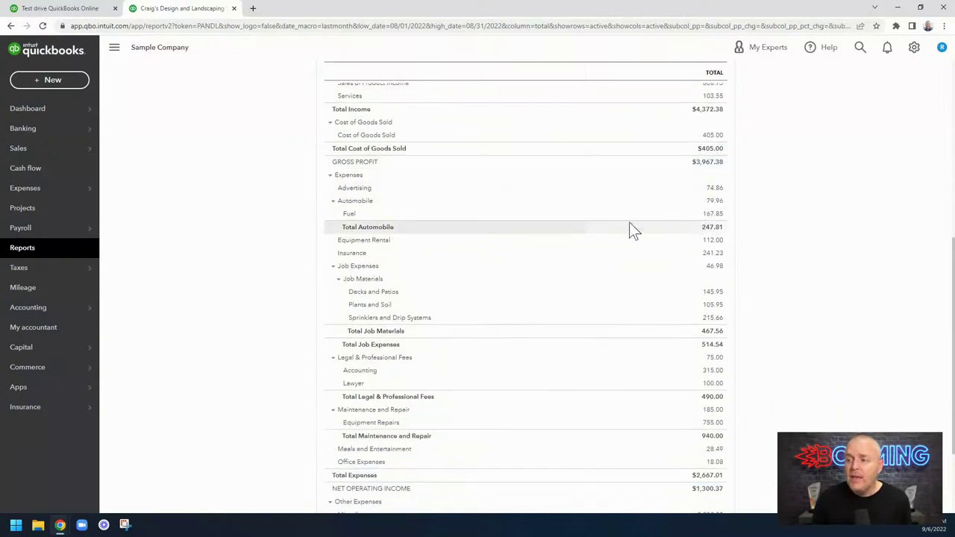
scroll(527, 231, down, 1)
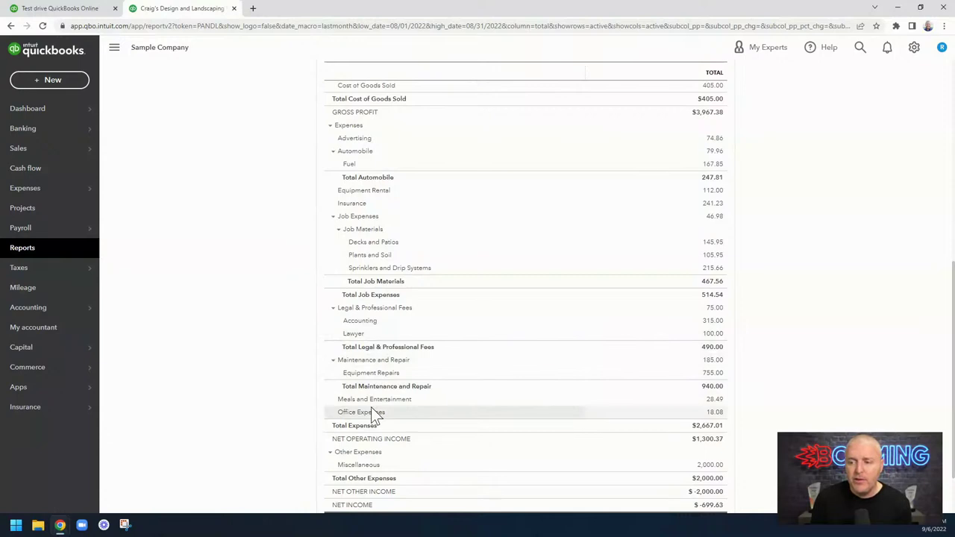
scroll(373, 405, down, 1)
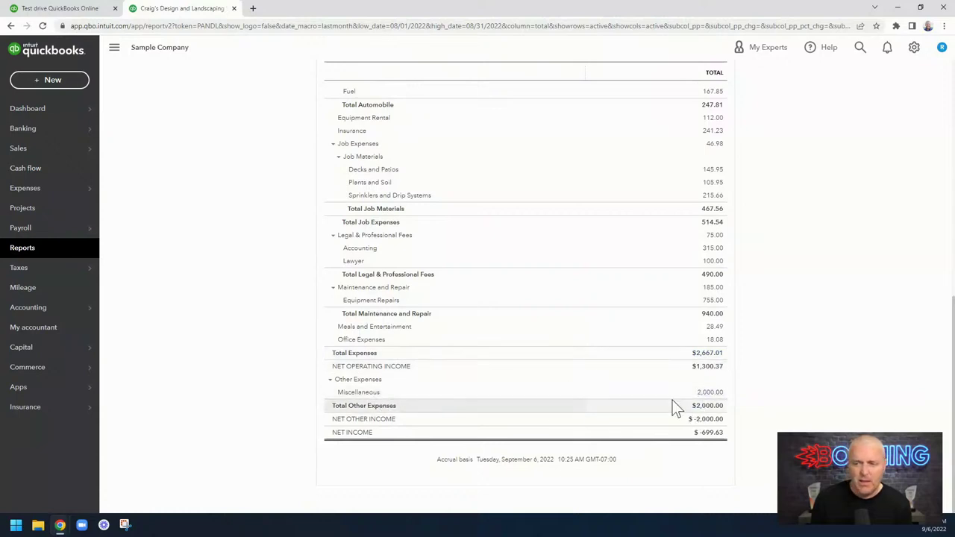
scroll(786, 407, up, 1)
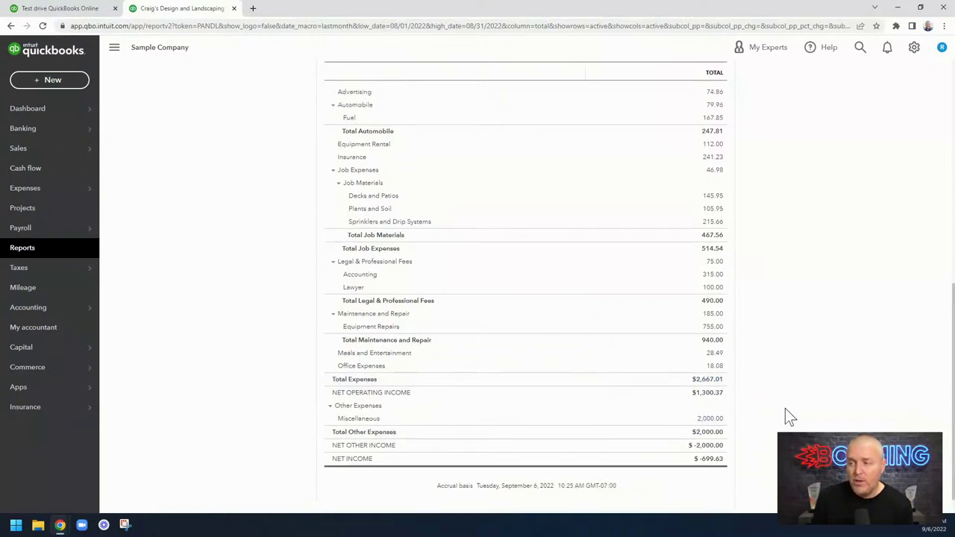
scroll(785, 408, up, 2)
scroll(787, 381, up, 1)
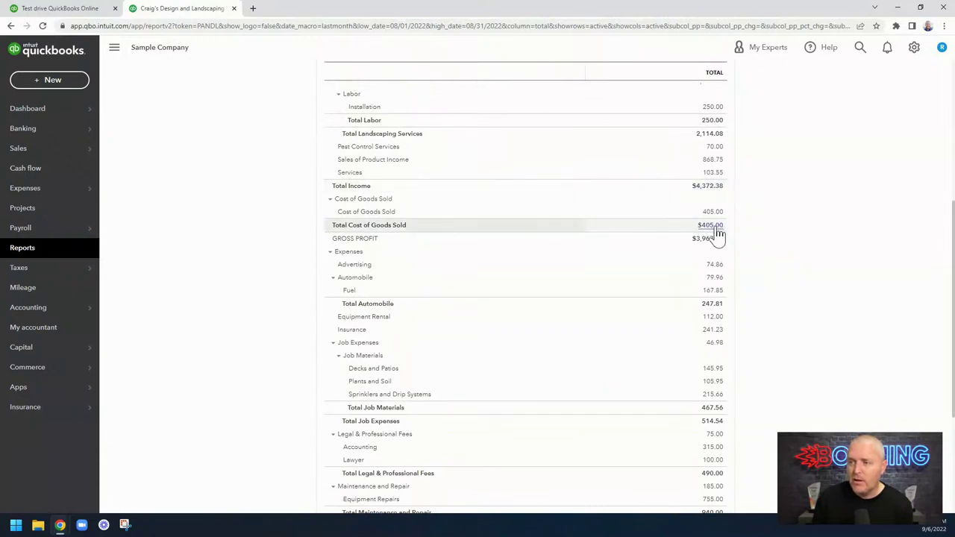
scroll(761, 239, down, 2)
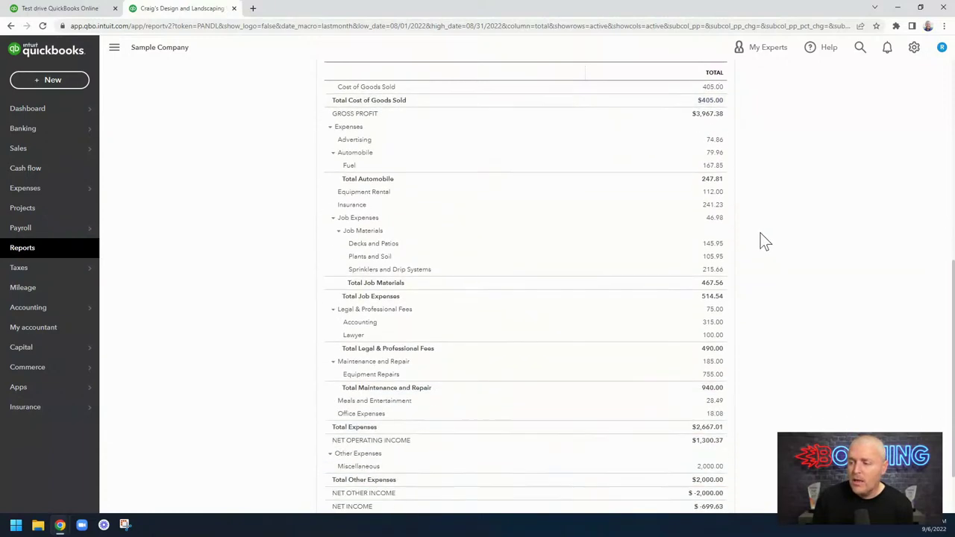
scroll(761, 234, down, 1)
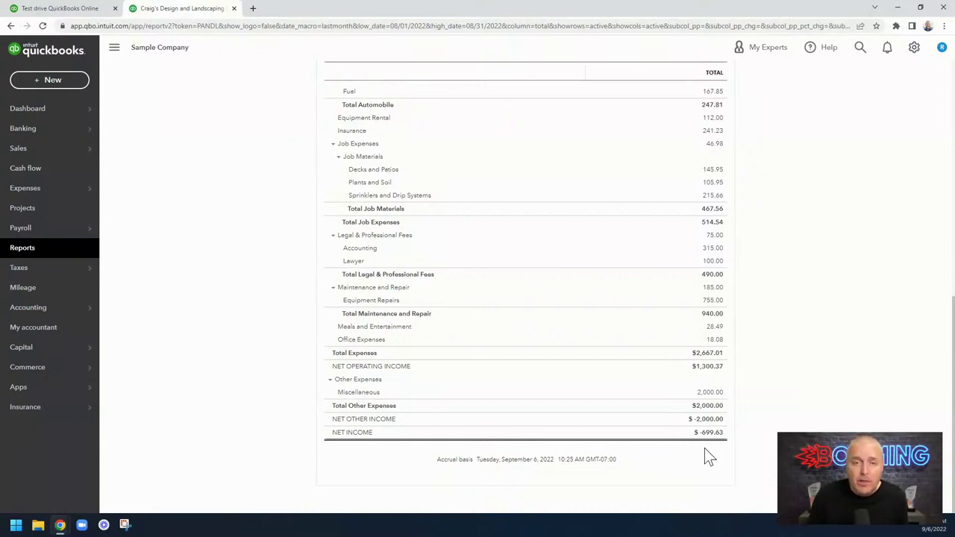
Return to the start of the Profit and Loss report and review its income, cost of goods sold and expense categories again
scroll(704, 388, up, 1)
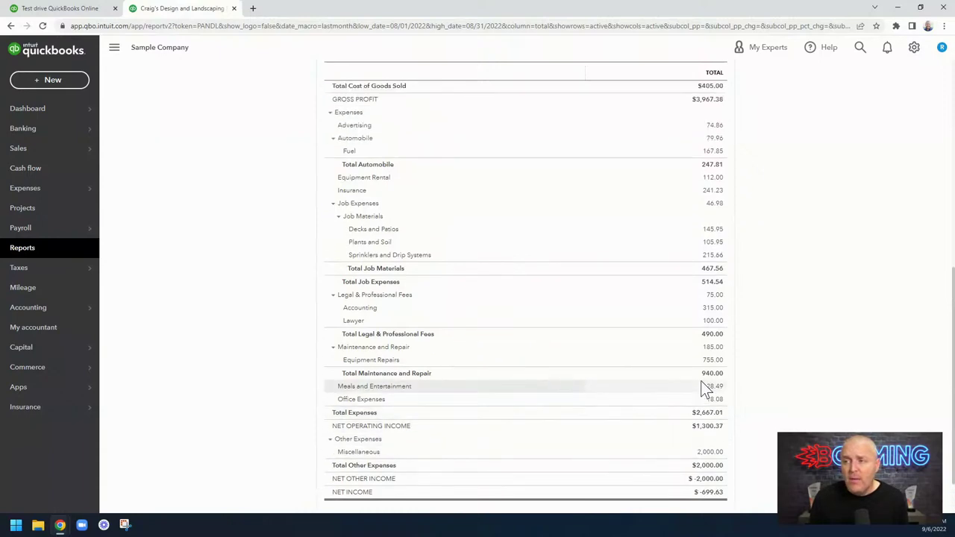
scroll(701, 383, up, 5)
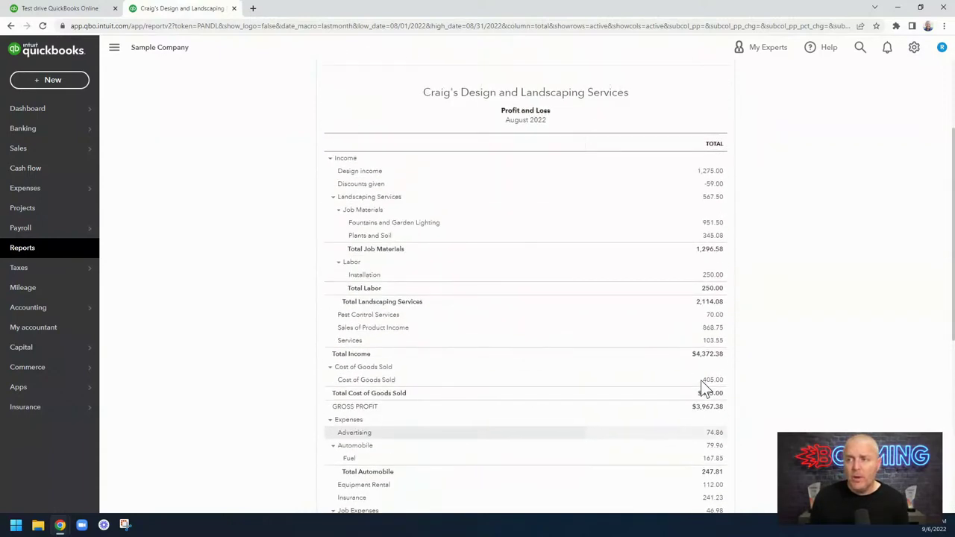
scroll(700, 380, up, 1)
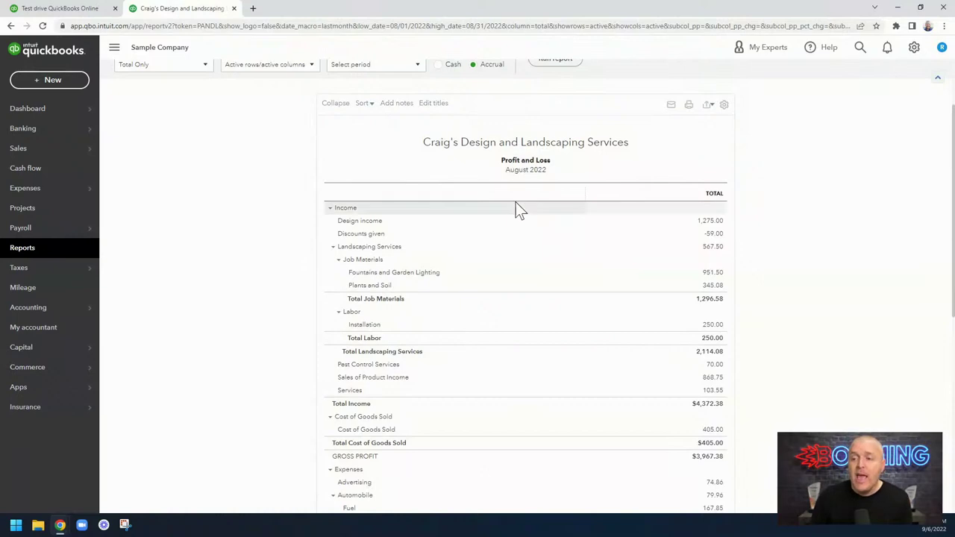
scroll(515, 202, down, 2)
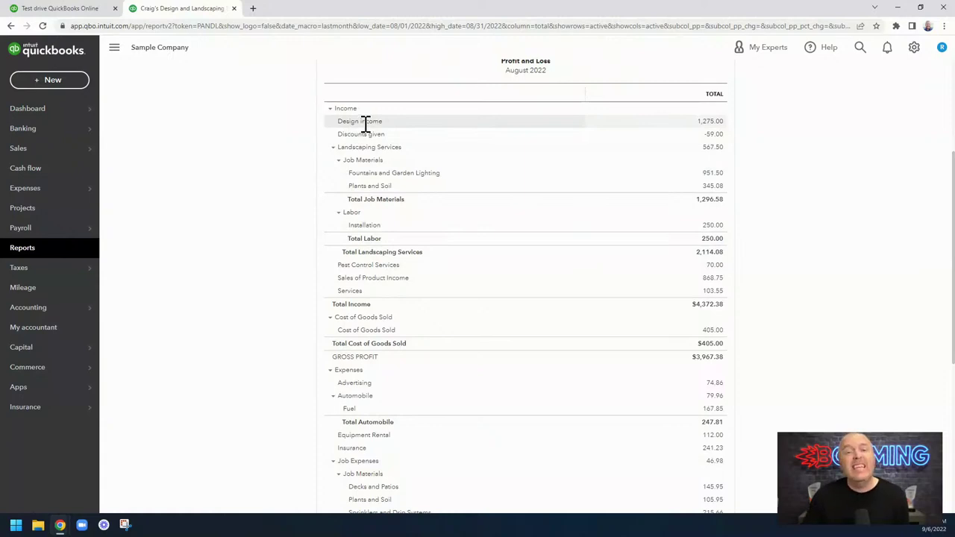
scroll(366, 127, down, 2)
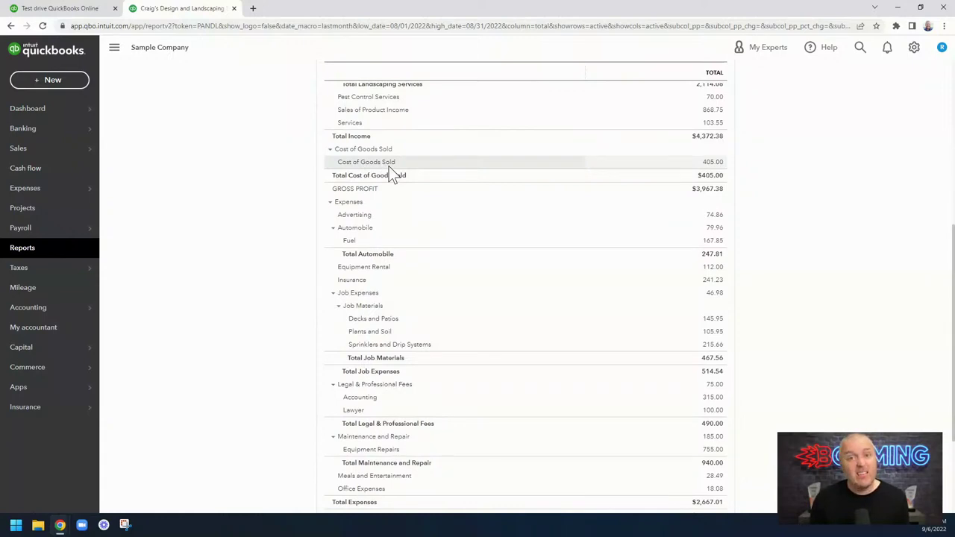
scroll(392, 166, down, 1)
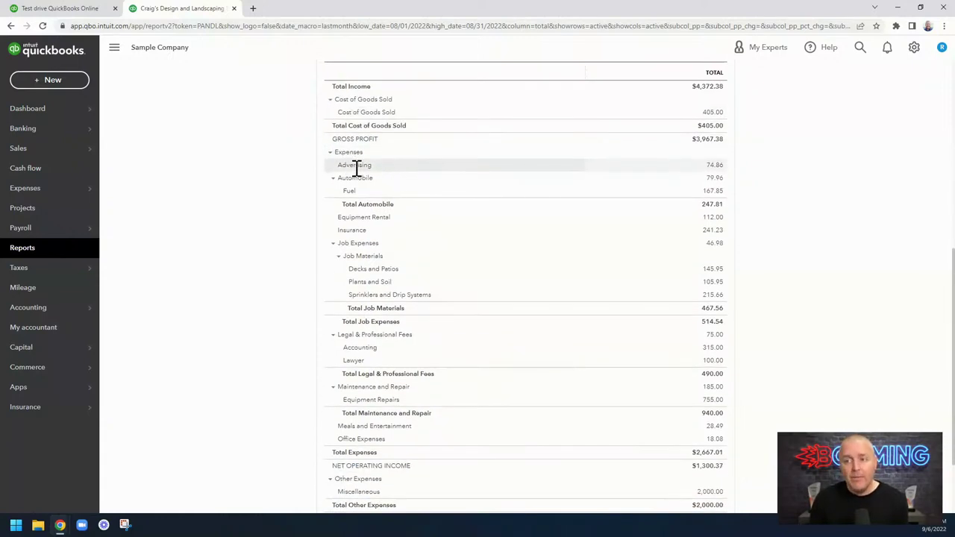
scroll(358, 168, down, 2)
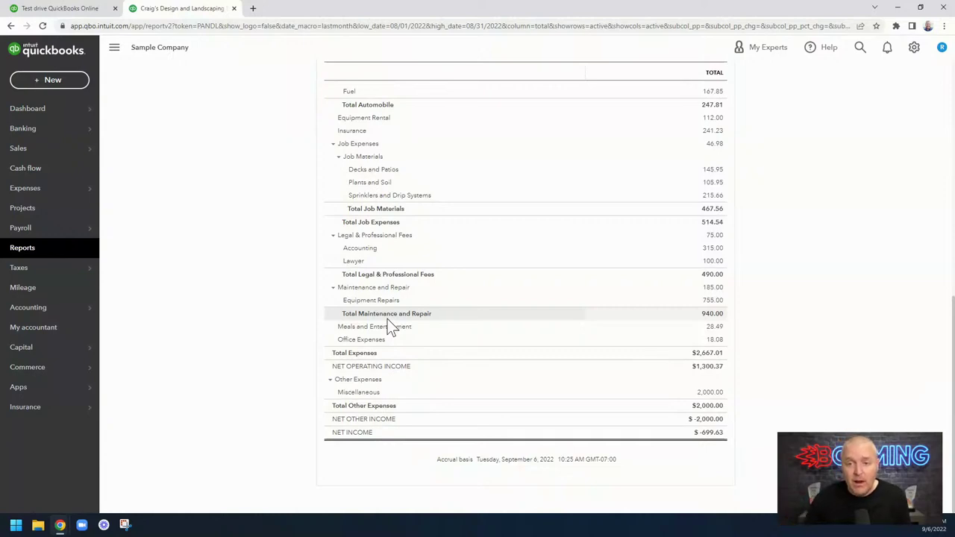
Open the Balance Sheet report from the favorite reports and examine its assets, liabilities and equity sections
click(22, 249)
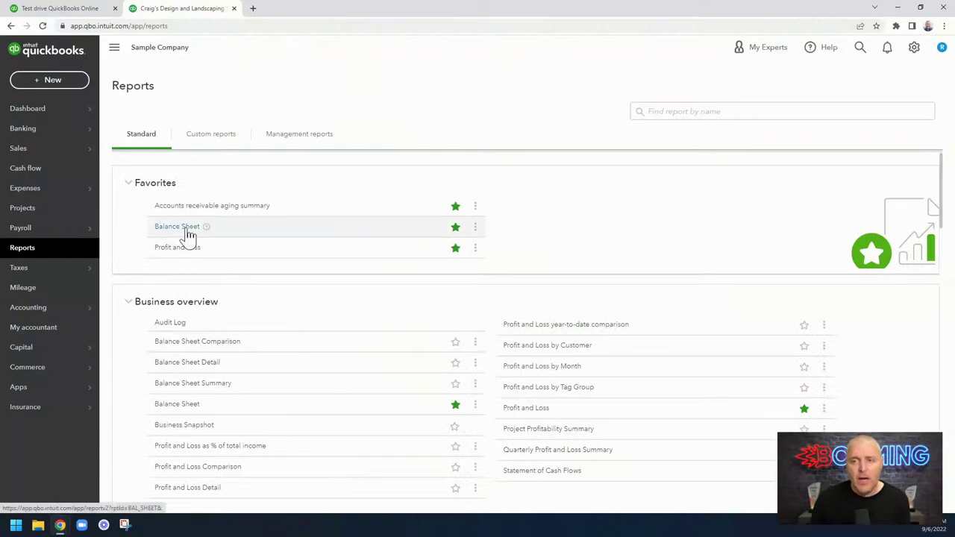
click(186, 227)
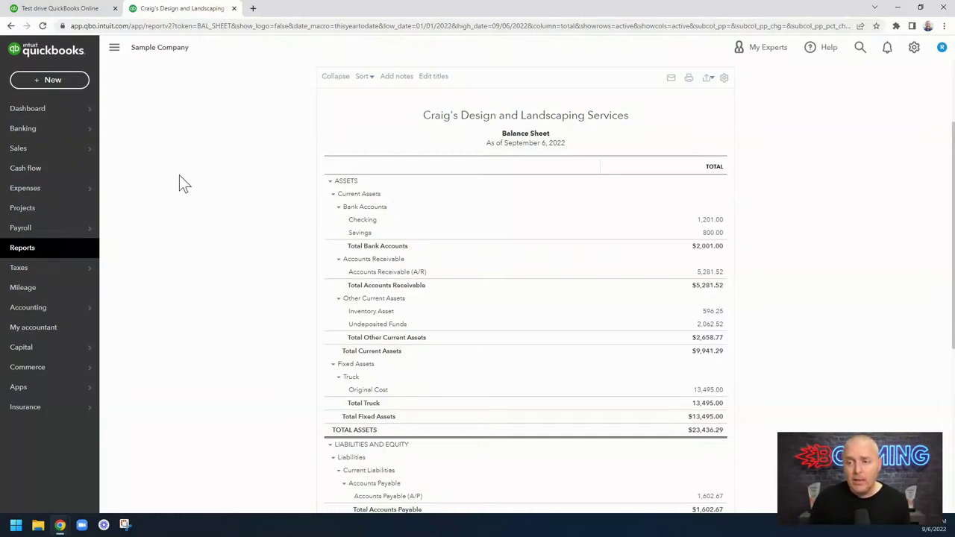
scroll(179, 179, down, 1)
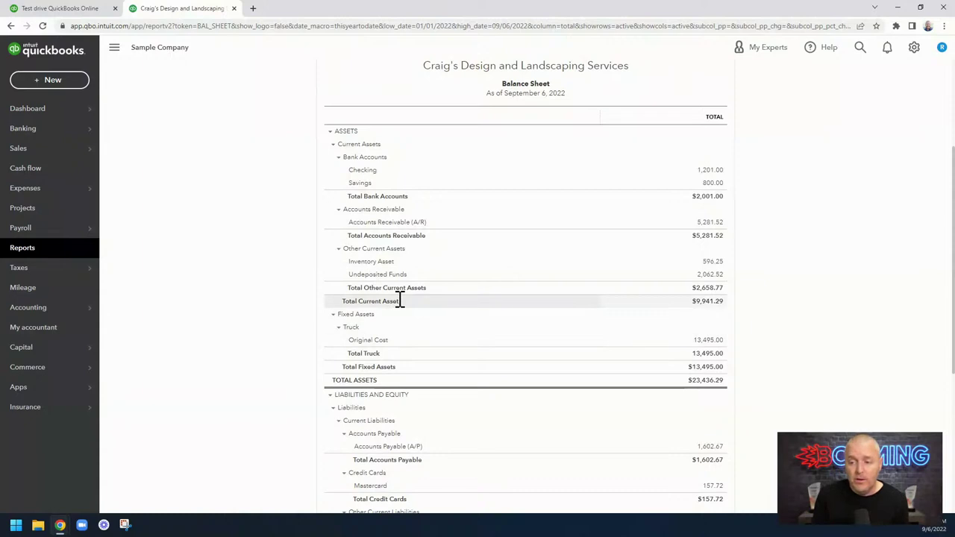
scroll(397, 301, down, 3)
scroll(396, 306, down, 1)
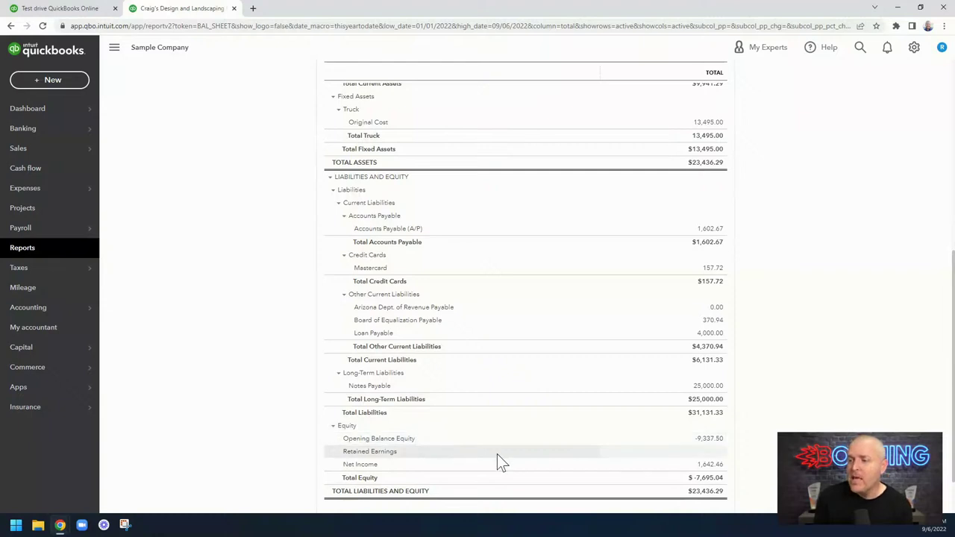
scroll(514, 415, up, 3)
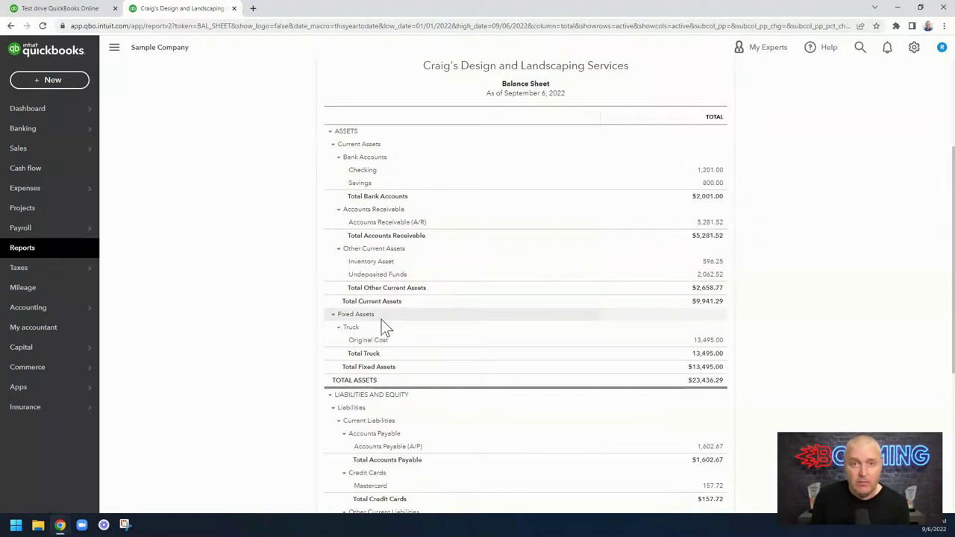
scroll(386, 283, down, 2)
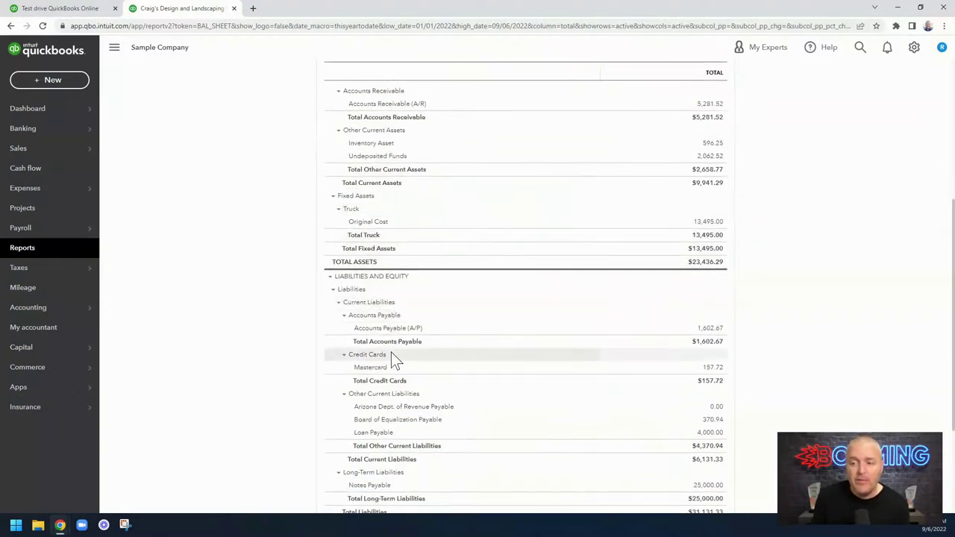
scroll(391, 352, down, 2)
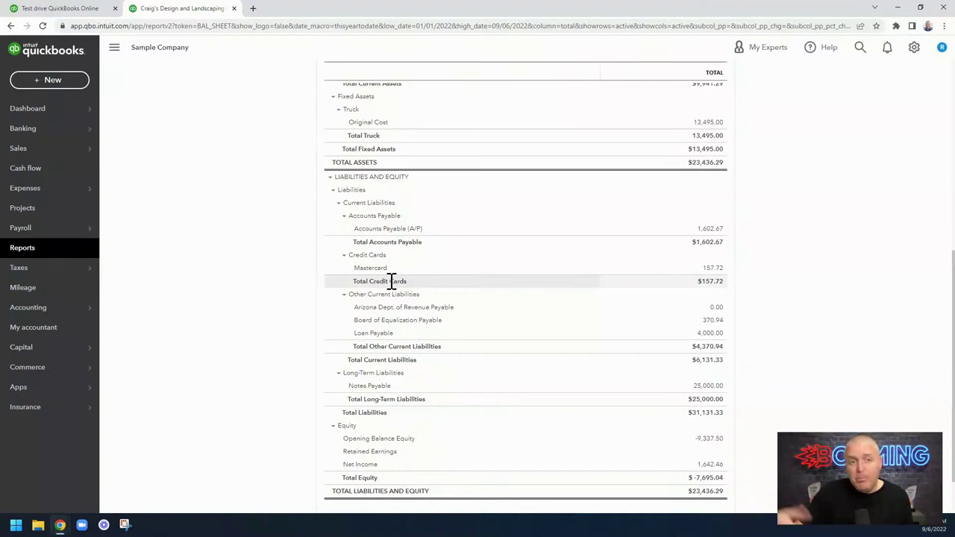
In the Checking bank transactions, expand the 08/14/2022 A Rental expense awaiting review and inspect its bank detail
click(45, 133)
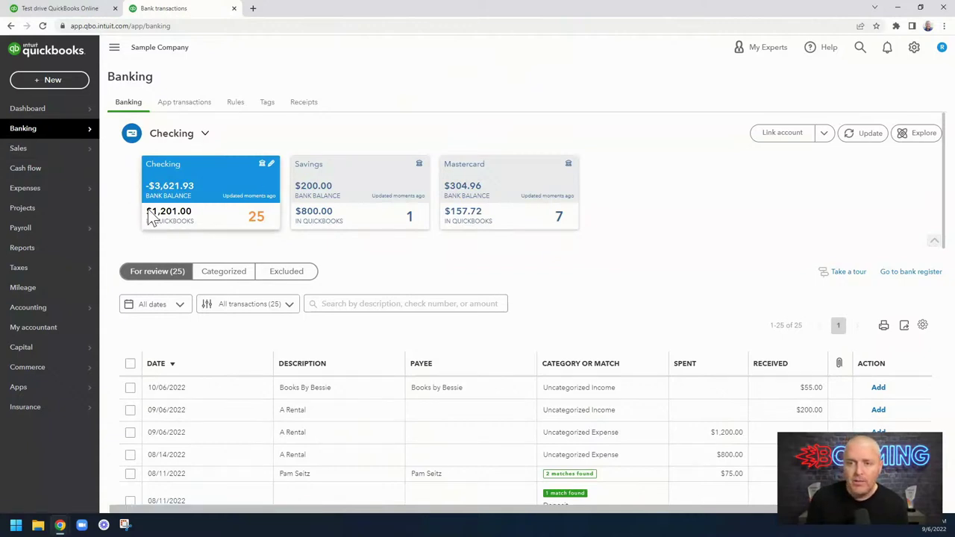
scroll(305, 237, down, 2)
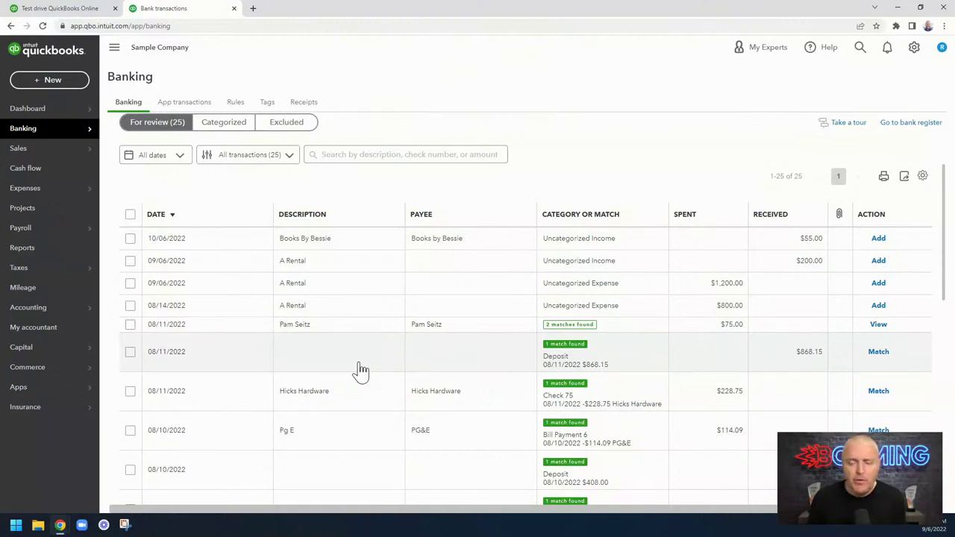
click(335, 309)
scroll(552, 395, down, 2)
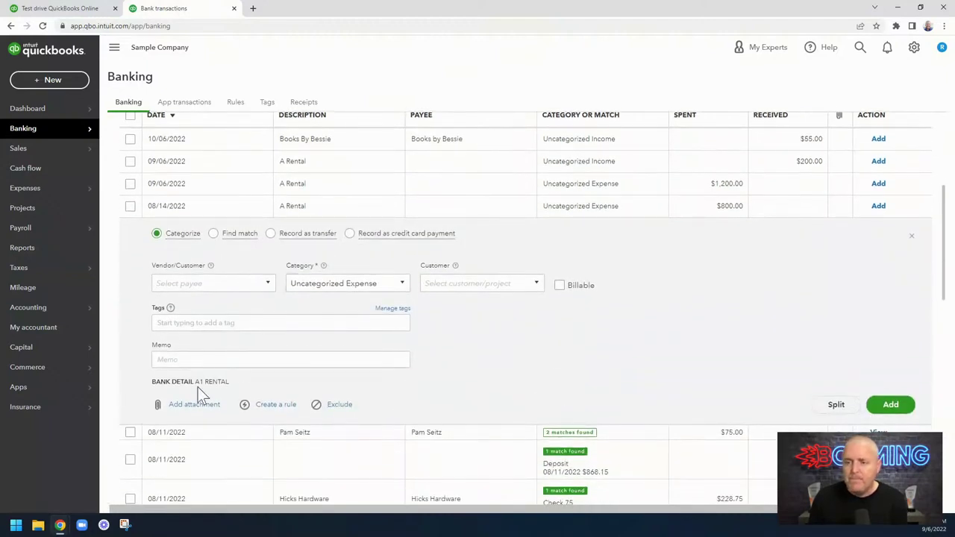
drag(195, 381, 229, 381)
click(229, 381)
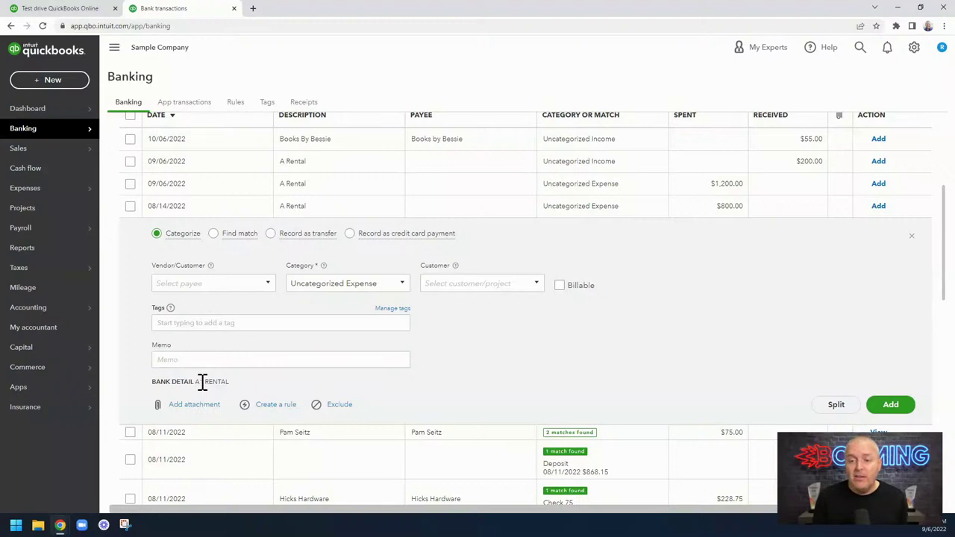
Create A1 Rental as a new vendor, set it as the payee of the 08/14/2022 A Rental expense, and check the vendor list
click(209, 284)
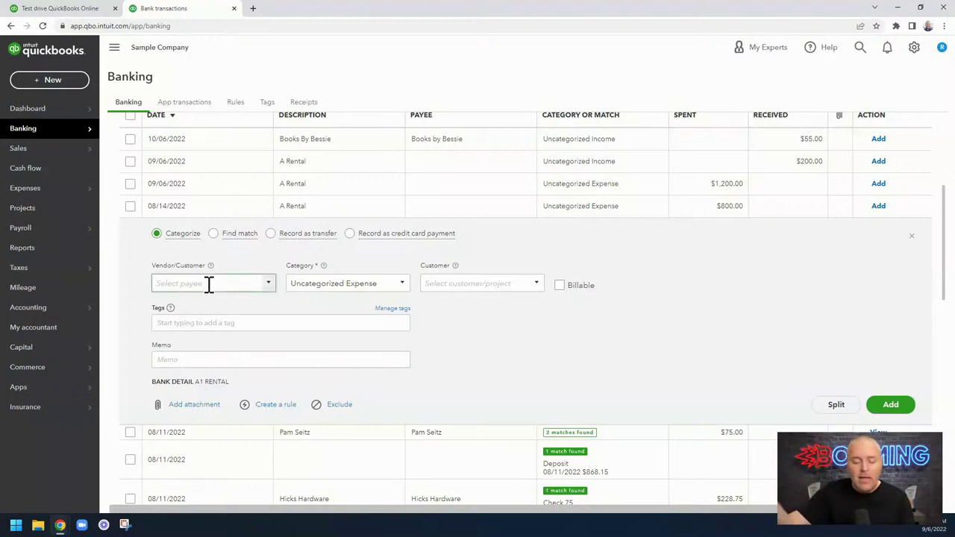
text(A)
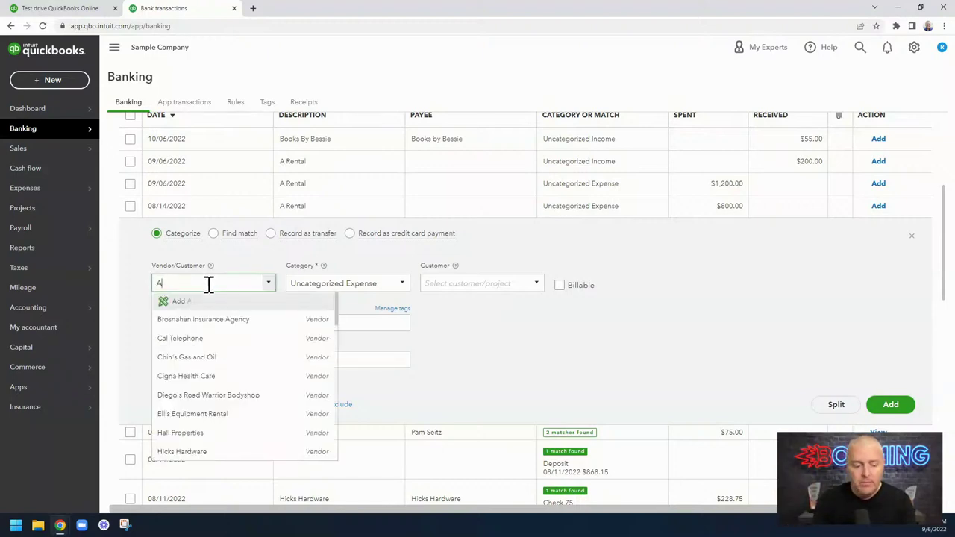
text(1)
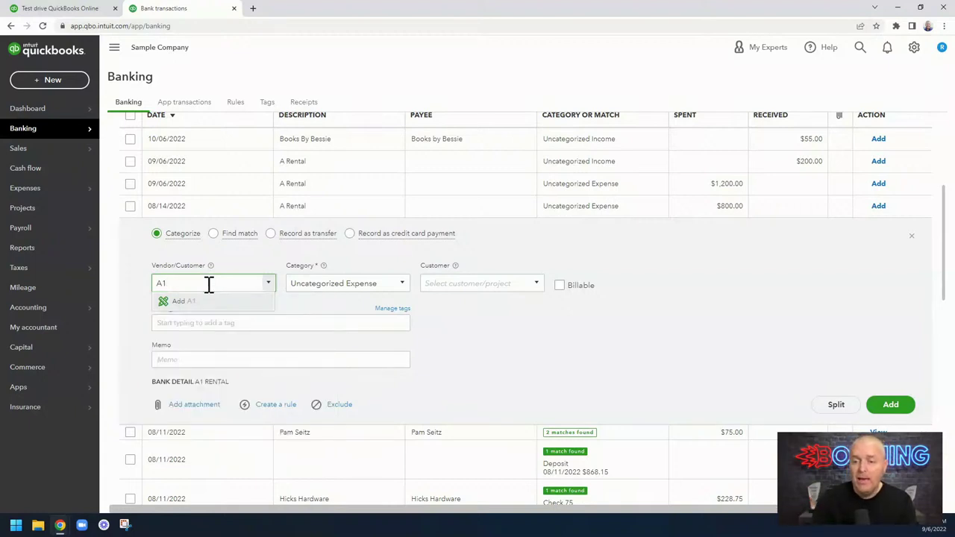
text( Rental)
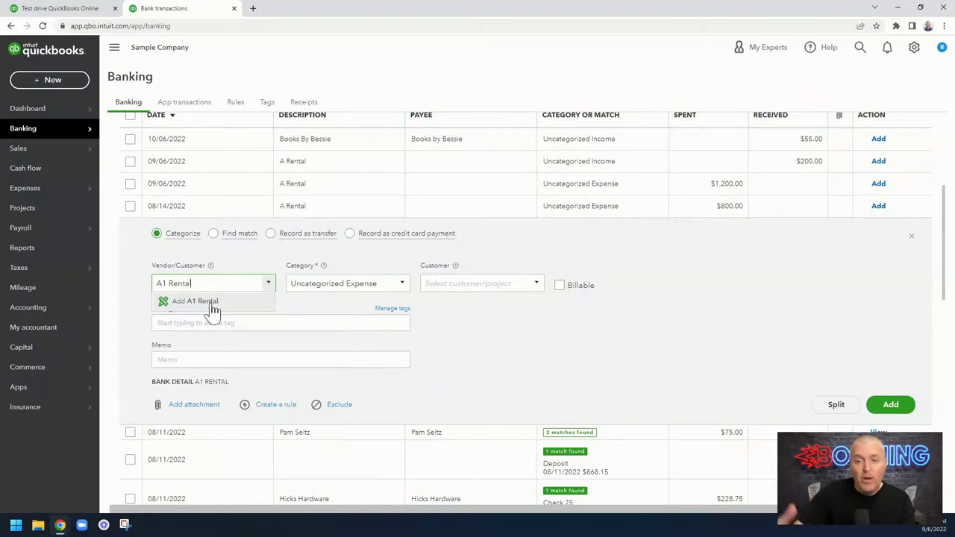
click(212, 303)
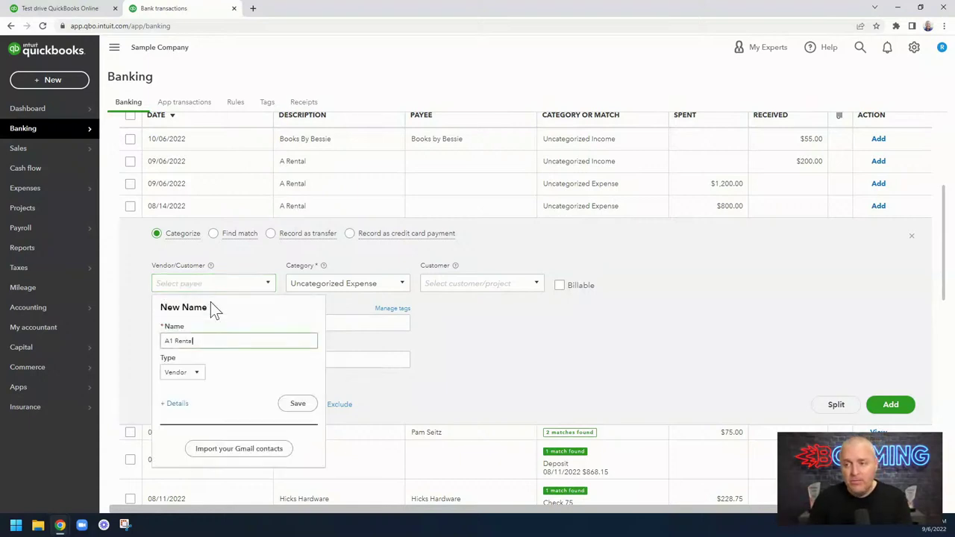
click(297, 404)
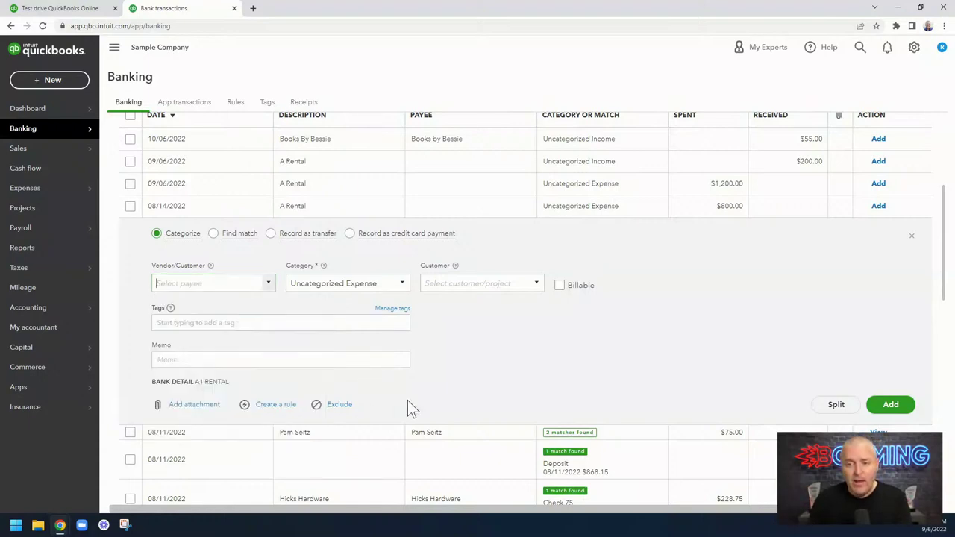
click(270, 288)
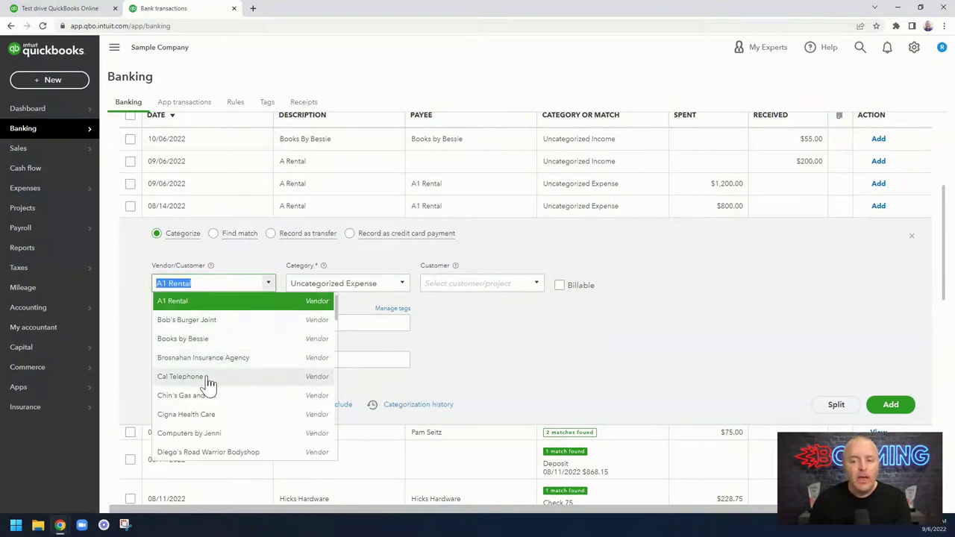
scroll(203, 406, down, 1)
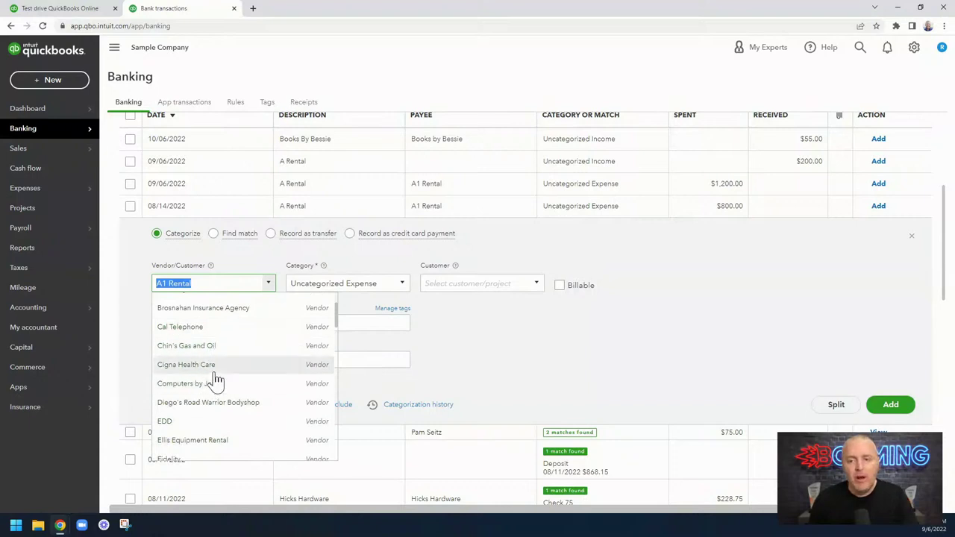
scroll(215, 358, up, 1)
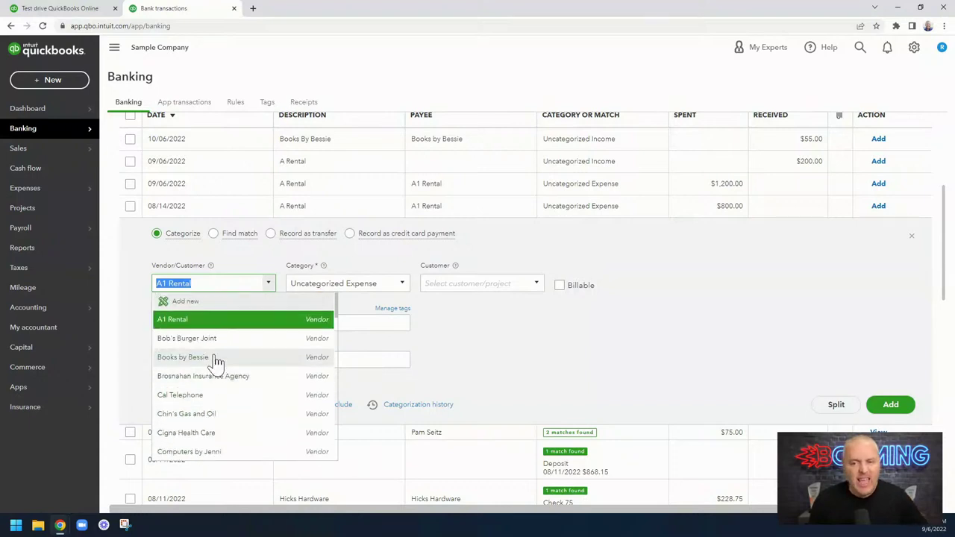
click(496, 332)
Categorize the 08/14/2022 A Rental expense as Equipment Rental under Expenses and add it to the books
click(391, 284)
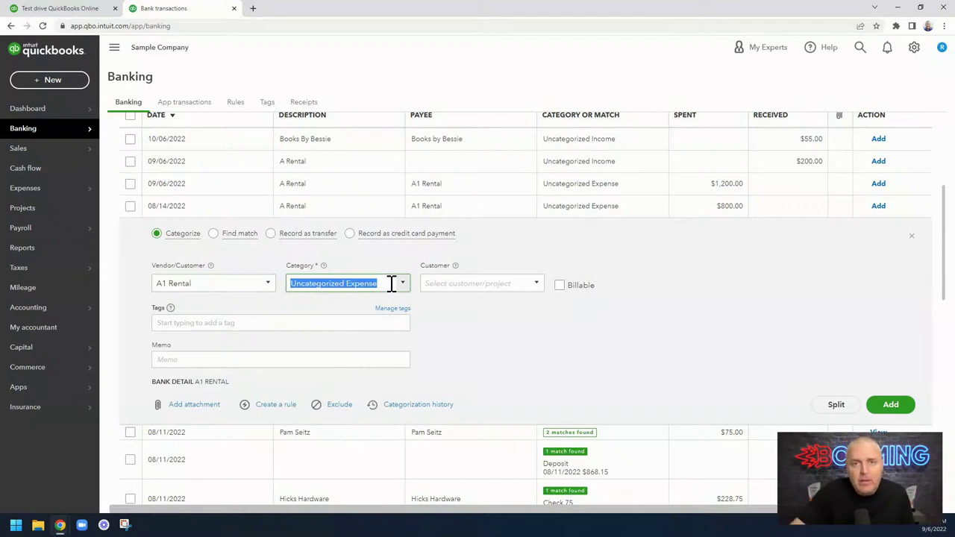
text(Equipment Rental)
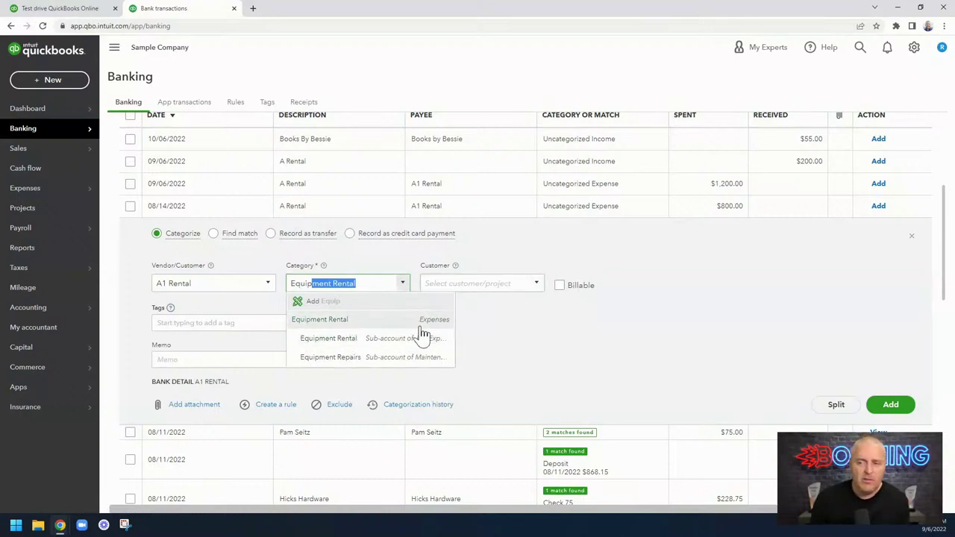
click(422, 326)
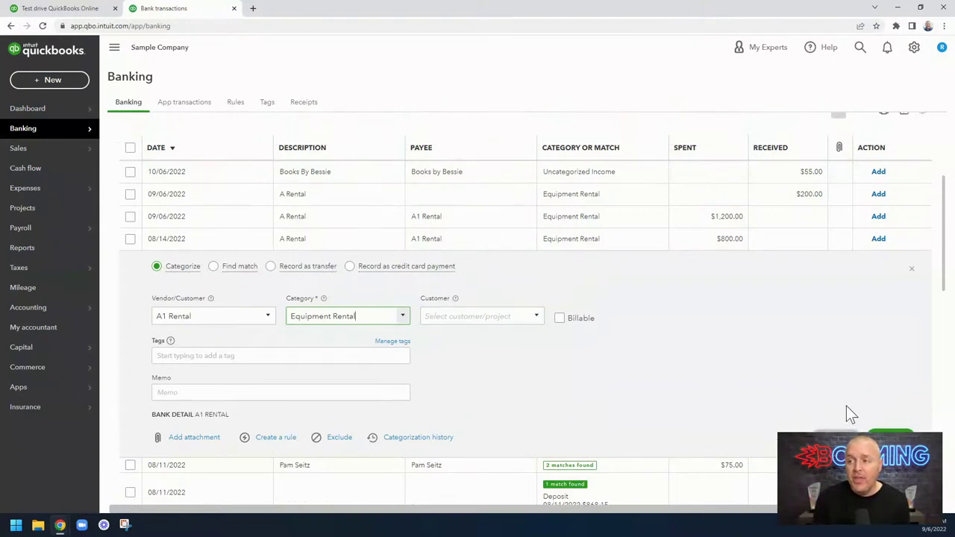
scroll(846, 416, up, 1)
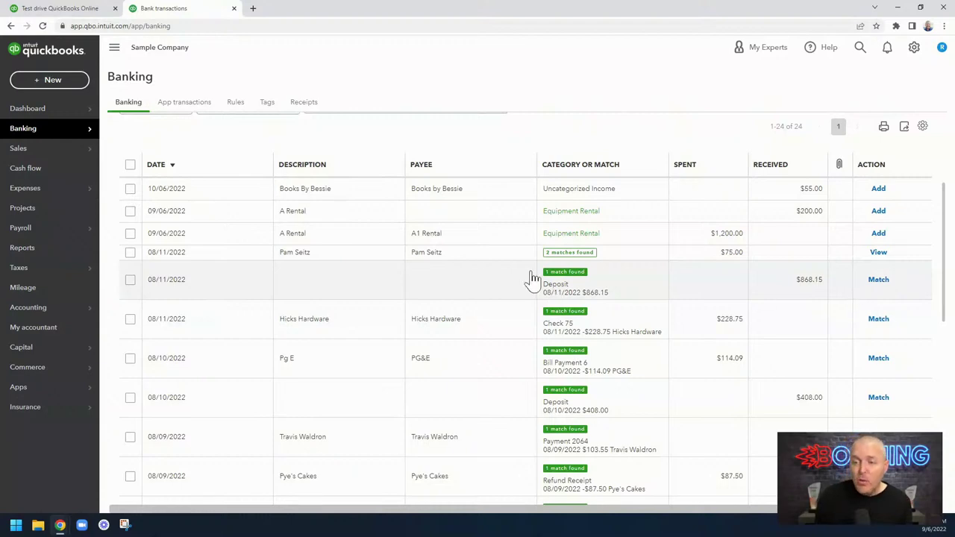
Look through the remaining Checking transactions awaiting review and view the types of new transactions that can be created manually
scroll(516, 249, down, 1)
scroll(517, 249, down, 4)
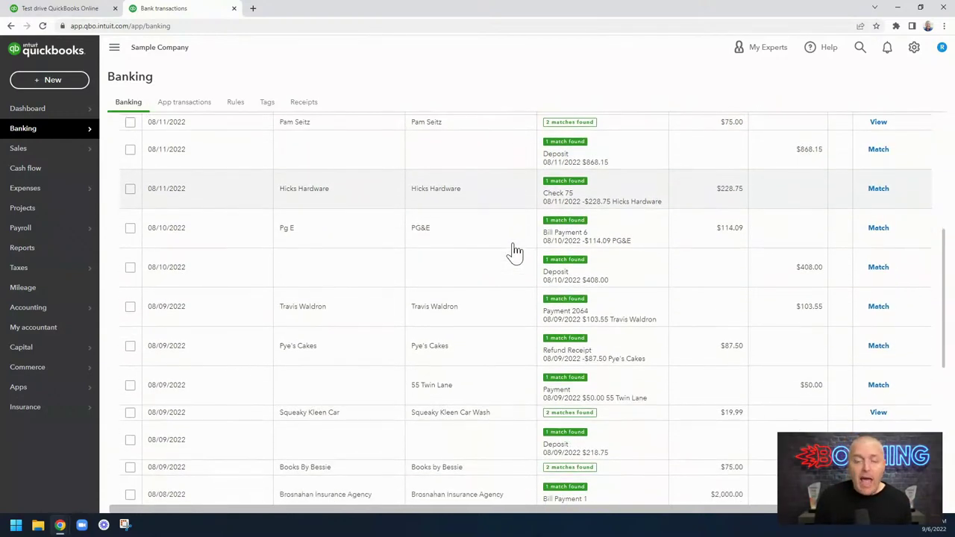
scroll(508, 255, down, 4)
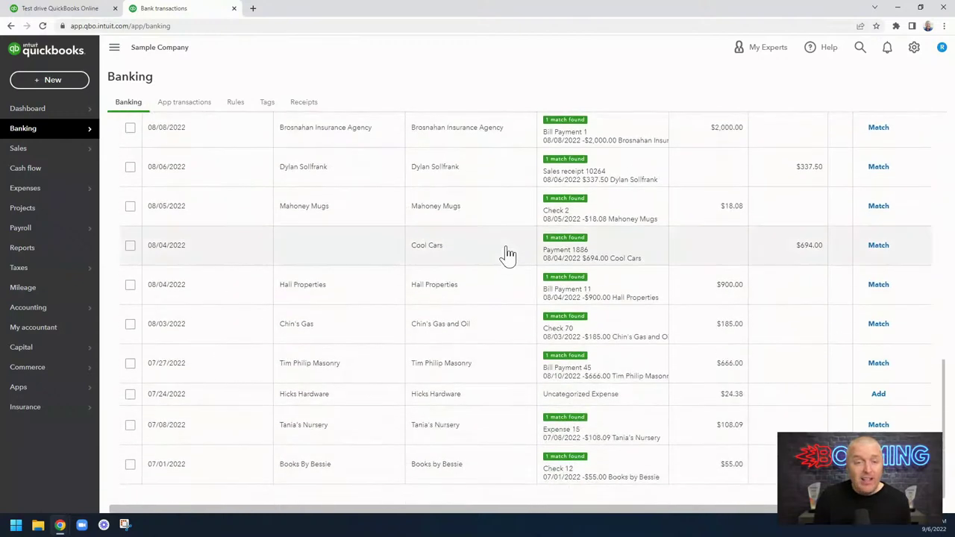
scroll(508, 255, up, 5)
scroll(507, 255, up, 3)
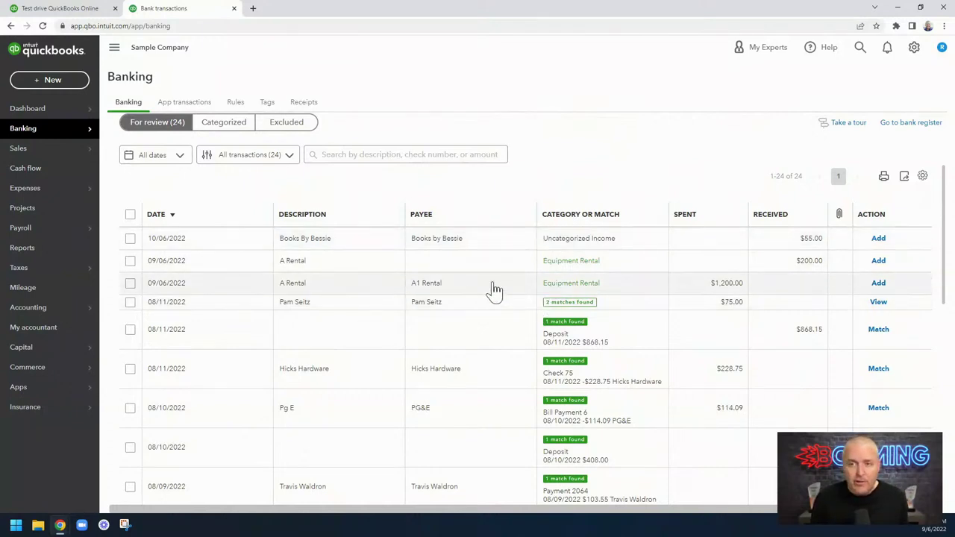
click(53, 78)
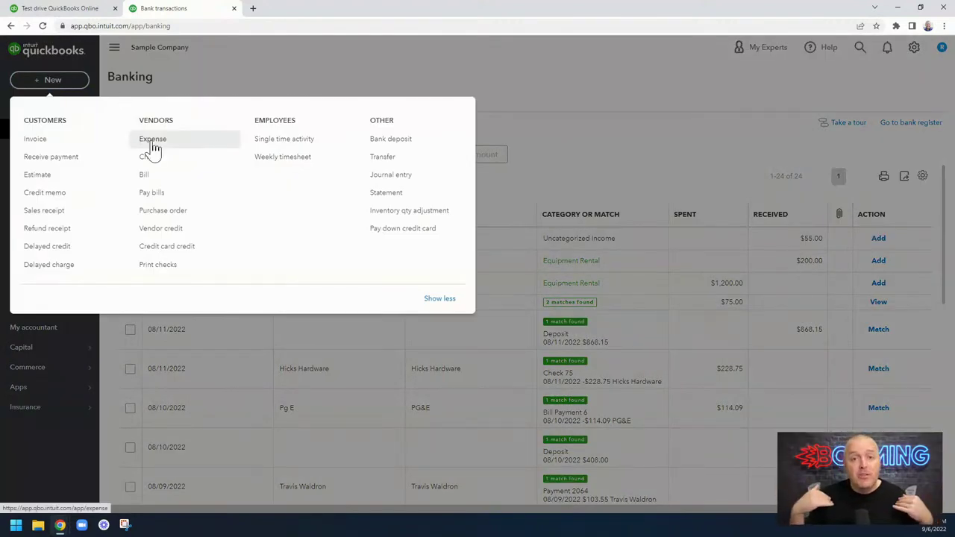
click(508, 78)
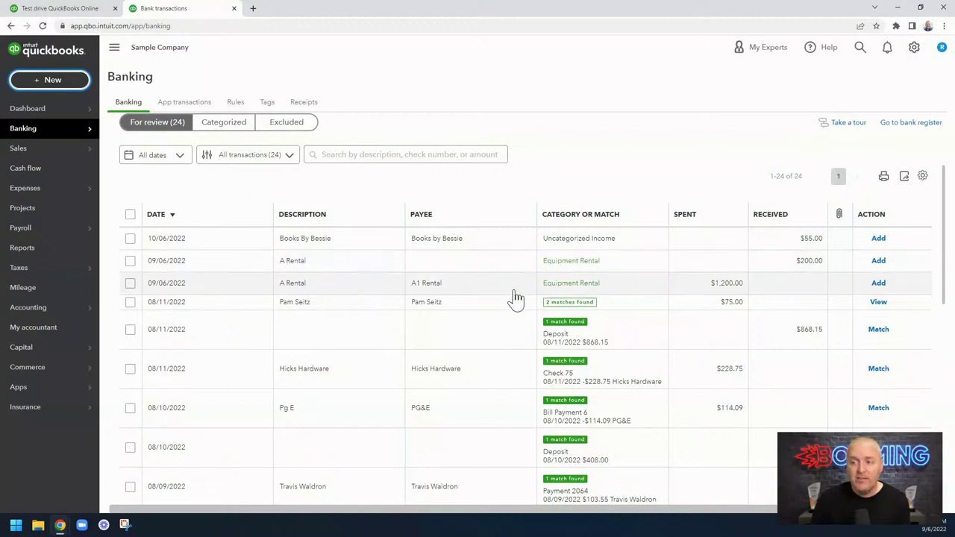
Expand the 09/06/2022 A Rental expense of $1,200.00 and inspect its bank detail against the suggested payee and category
click(371, 291)
scroll(508, 299, down, 1)
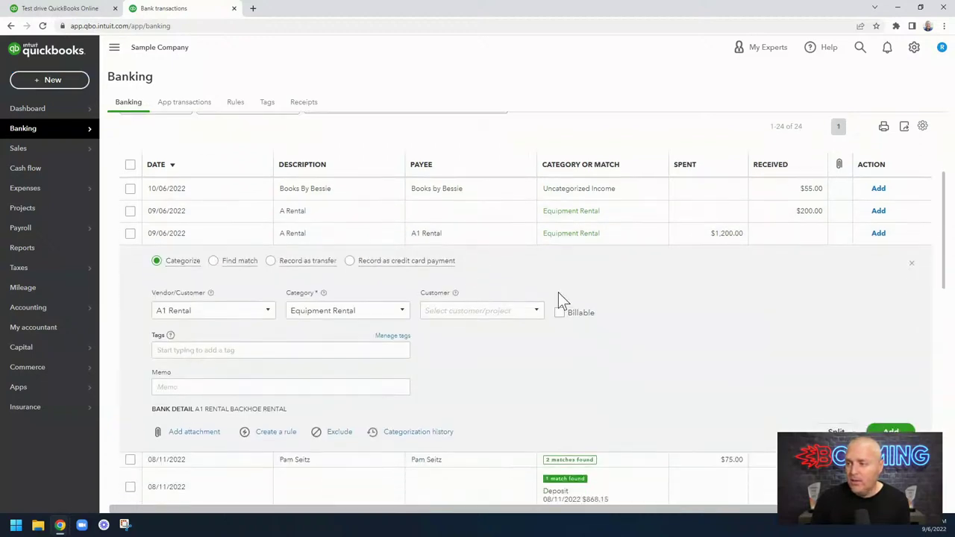
drag(196, 410, 284, 410)
click(233, 410)
click(287, 410)
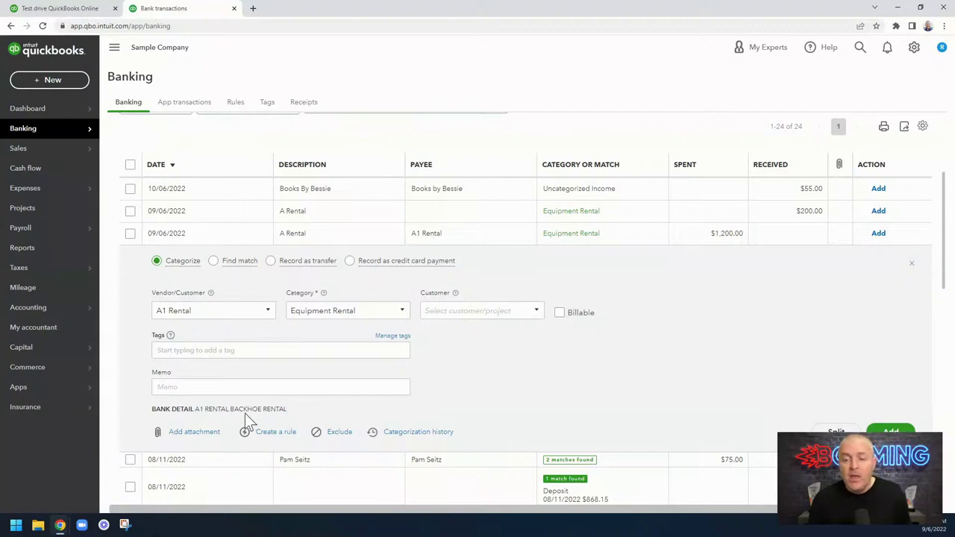
drag(229, 410, 202, 409)
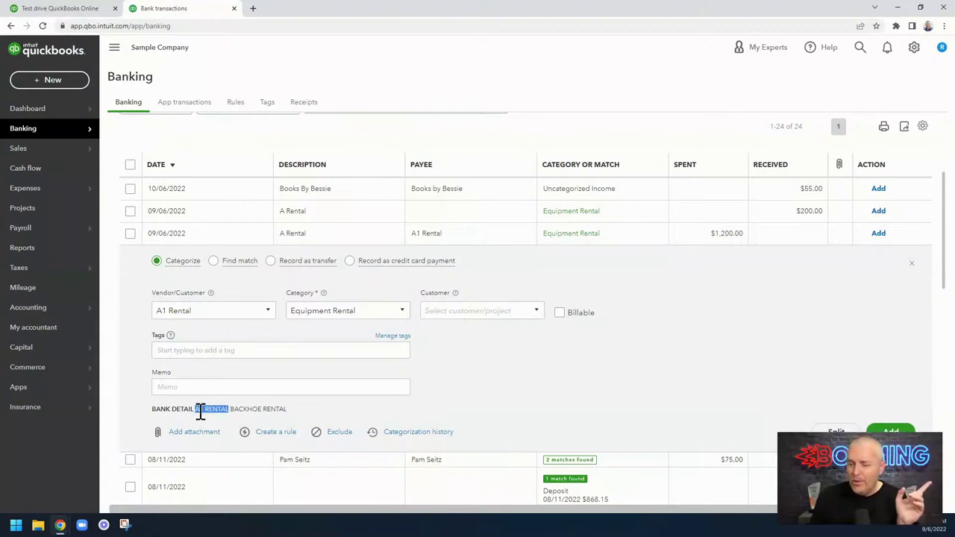
click(200, 412)
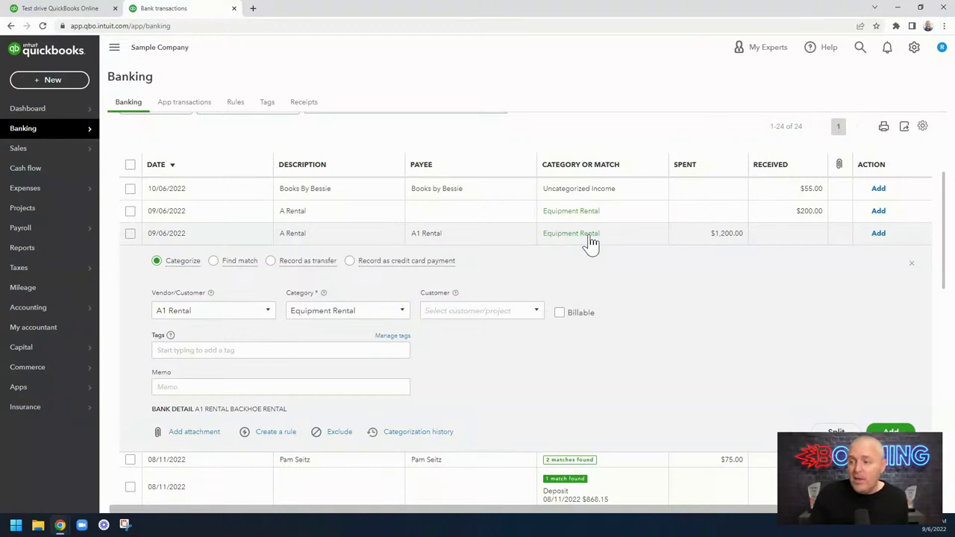
click(912, 266)
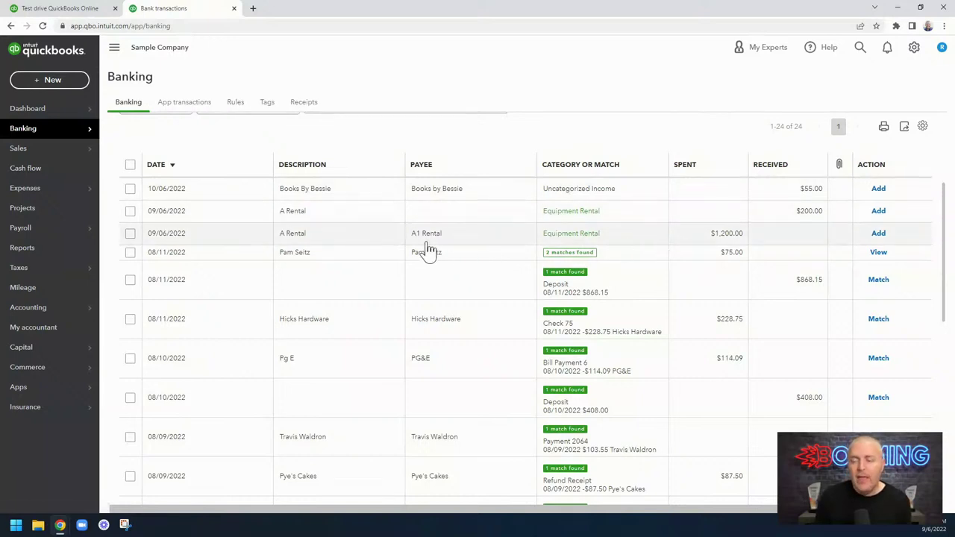
Reopen the $1,200.00 A Rental expense, examine the vendor name in its bank detail again, and close it
click(350, 238)
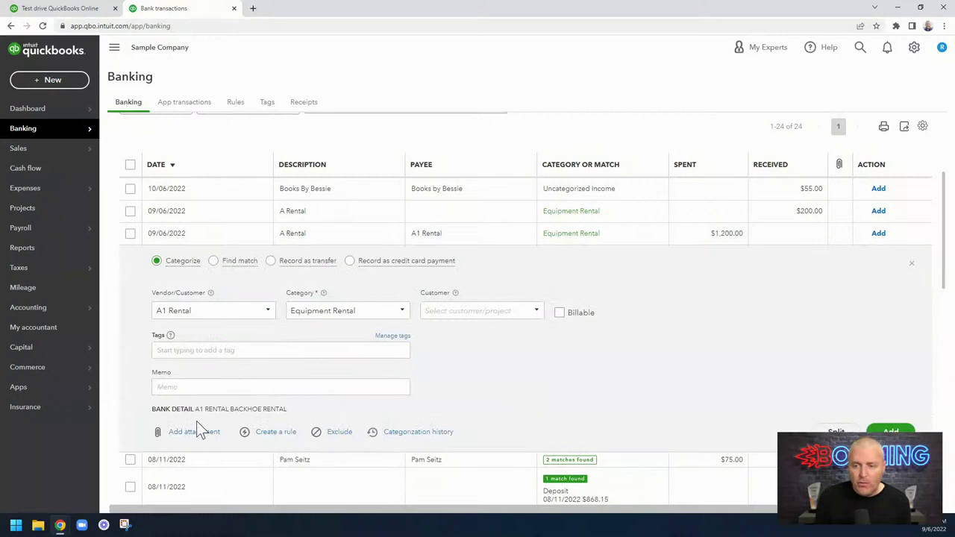
drag(196, 411, 228, 411)
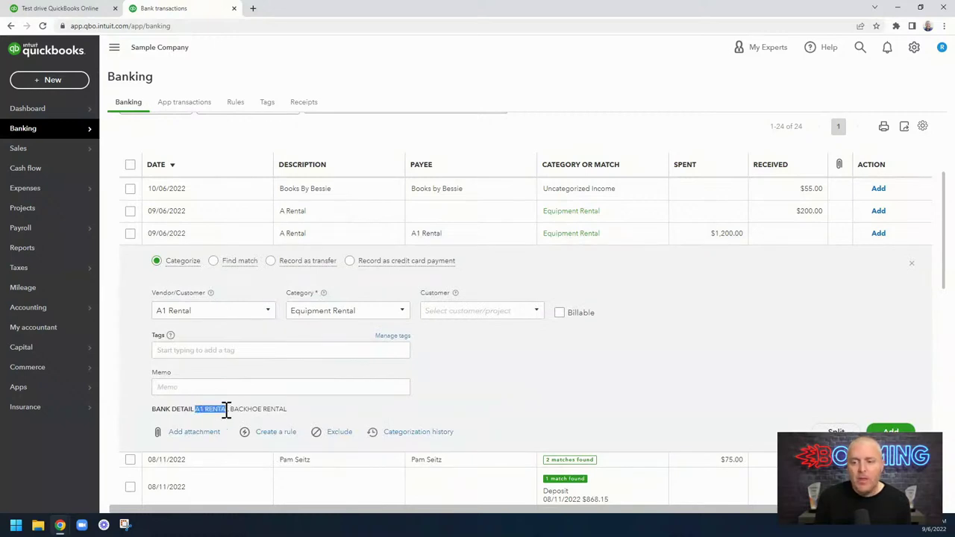
click(226, 412)
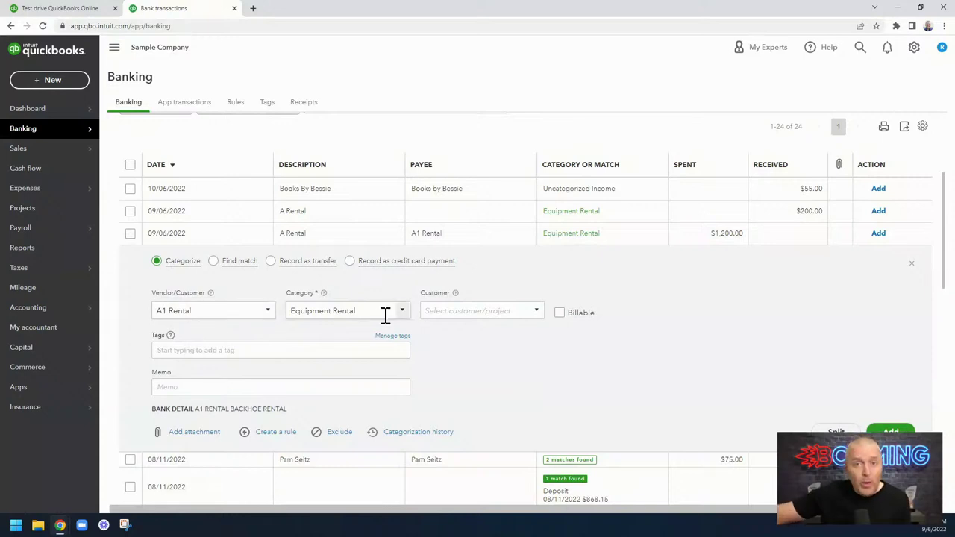
click(912, 269)
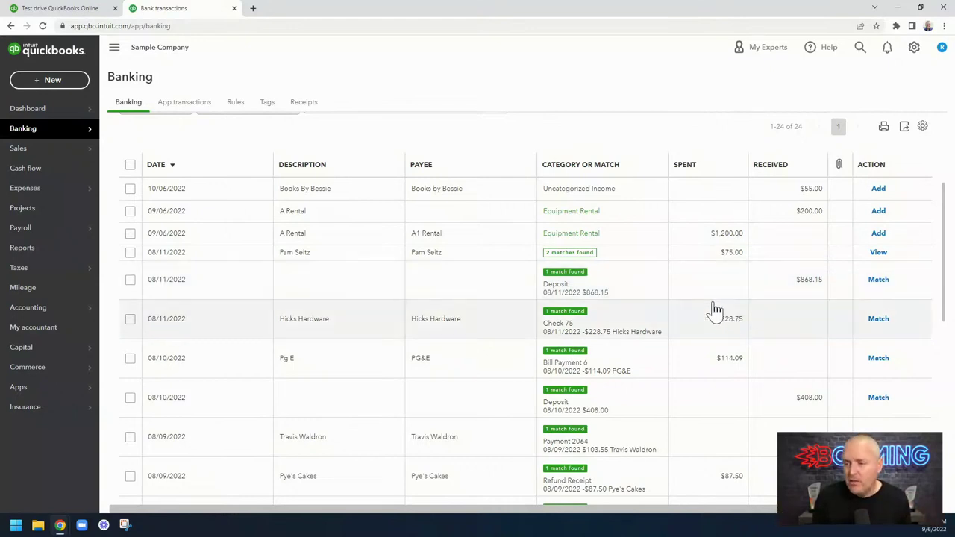
Expand the 08/10/2022 PG&E transaction, view its matching bill payment record, and close it without matching
scroll(575, 295, down, 1)
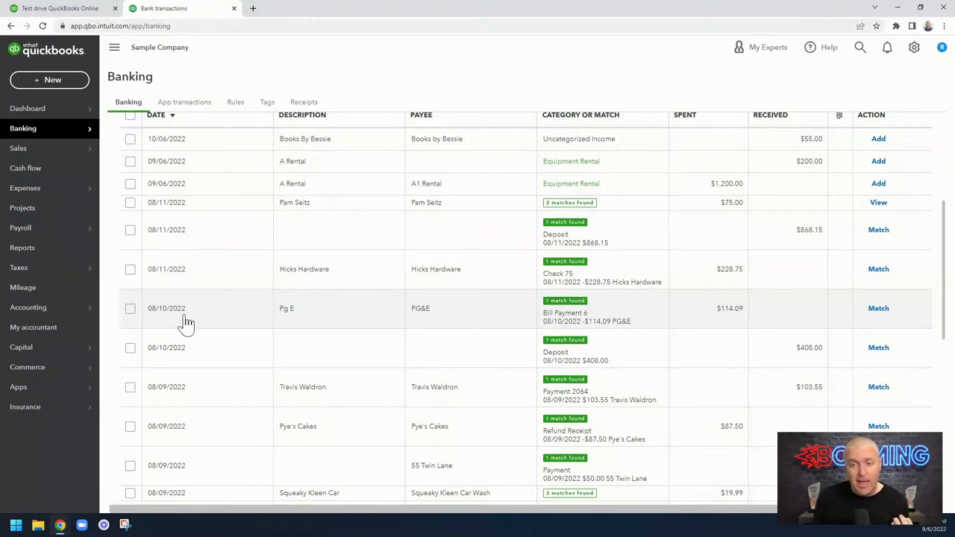
click(608, 319)
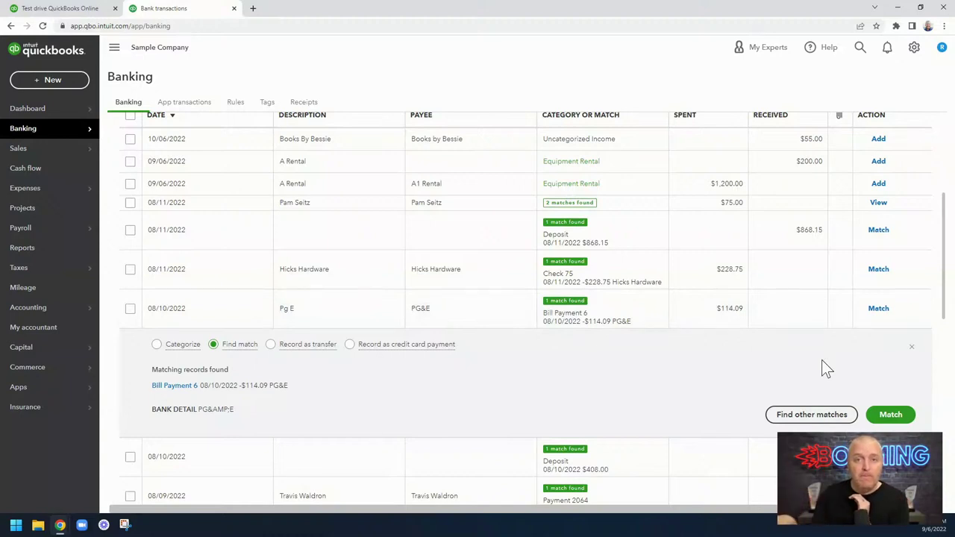
click(912, 348)
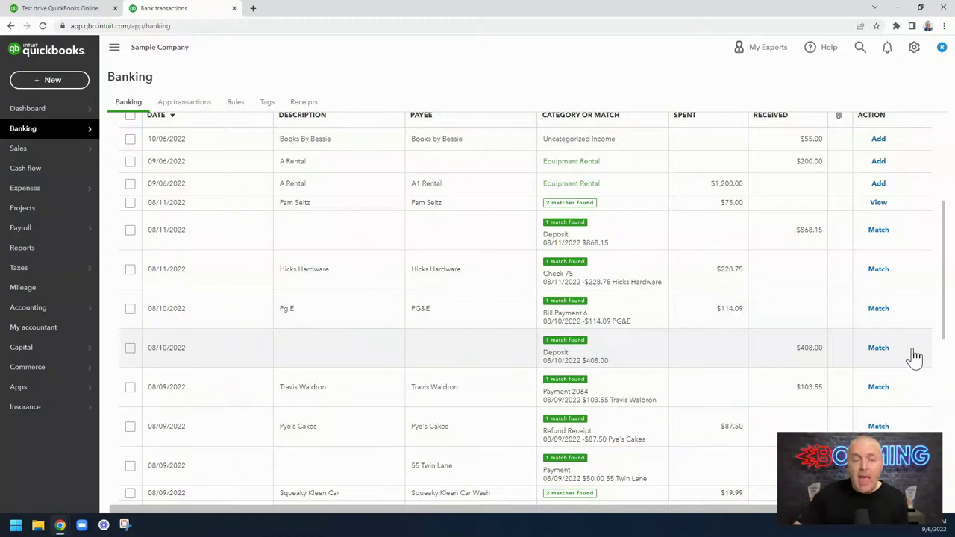
Switch from the Checking account to the Mastercard account and review its transactions awaiting review
scroll(770, 318, up, 3)
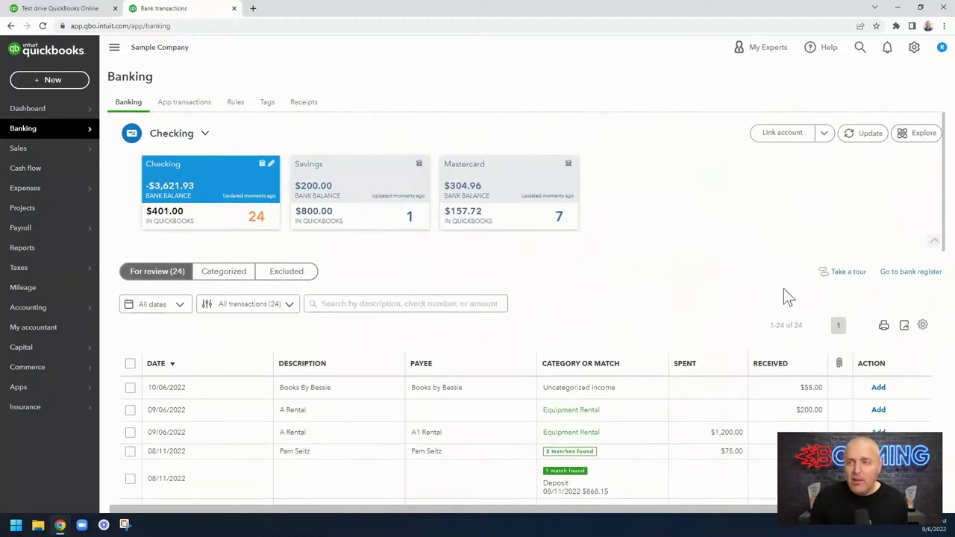
click(497, 186)
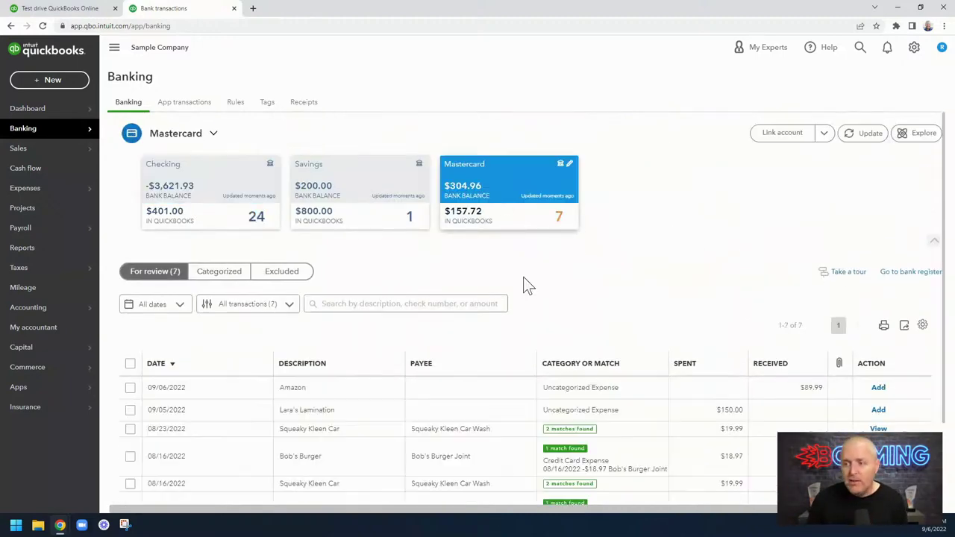
scroll(586, 253, down, 2)
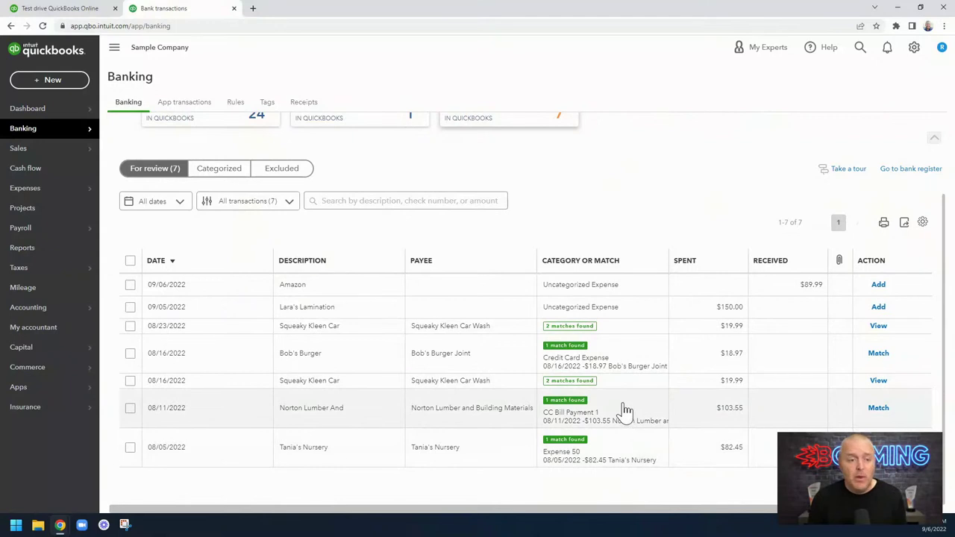
scroll(577, 396, up, 2)
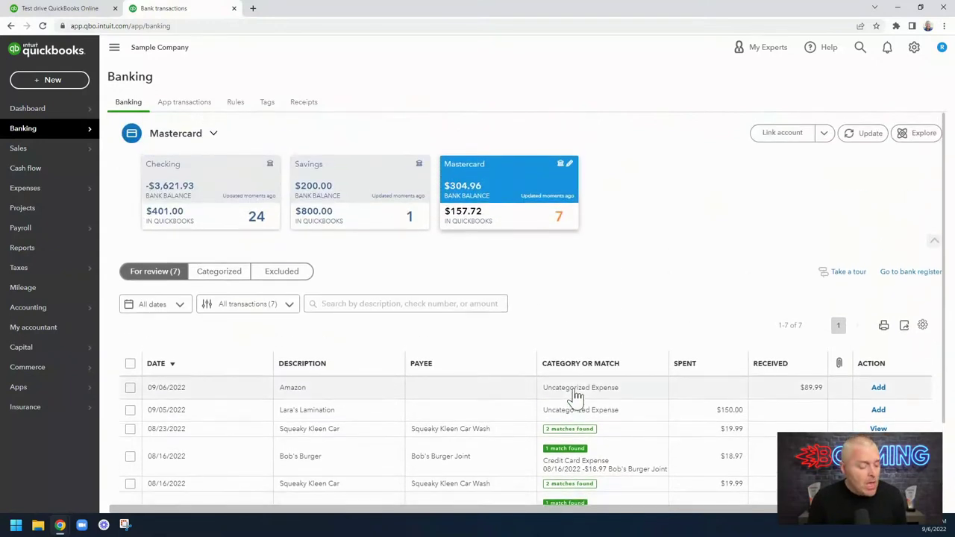
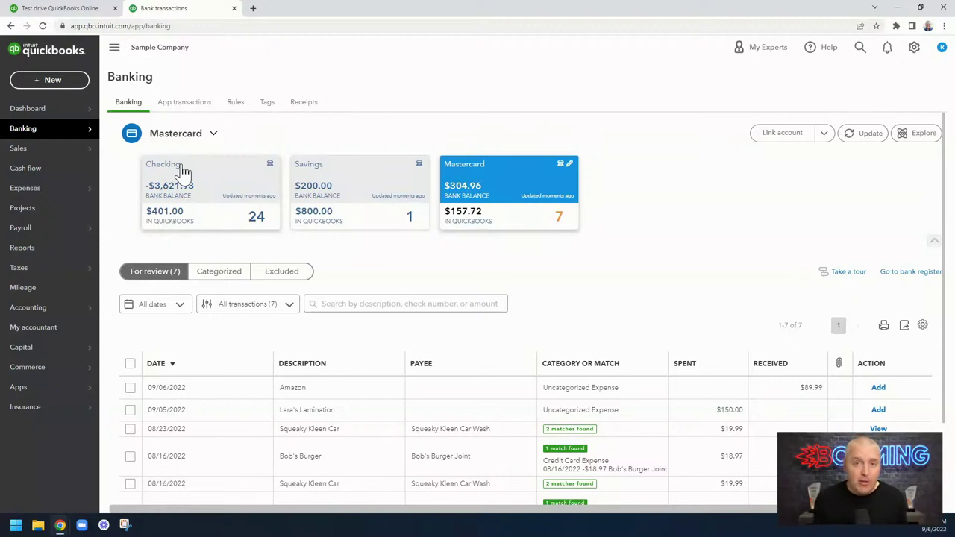
Open the reconciliation setup for the Checking account and set the statement ending date to 08/31/2022
click(915, 49)
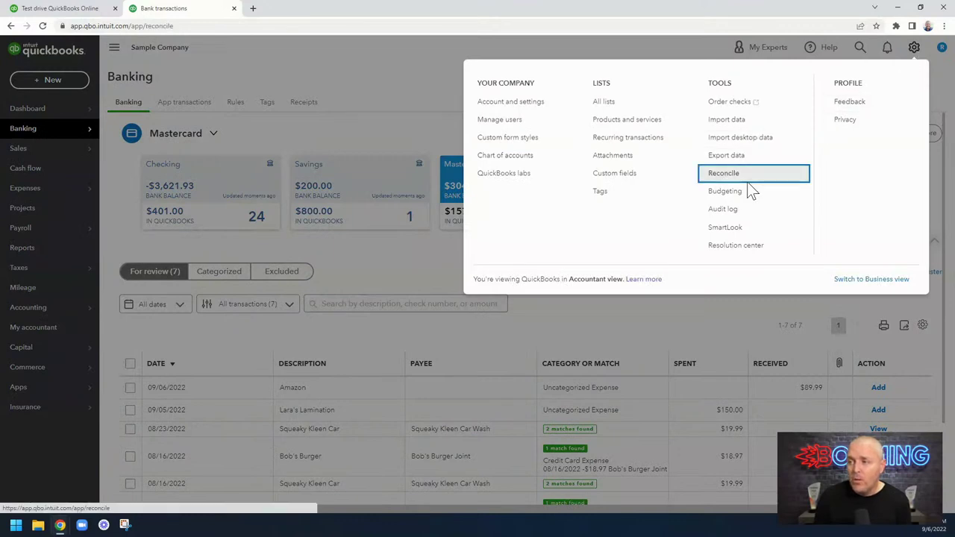
click(747, 183)
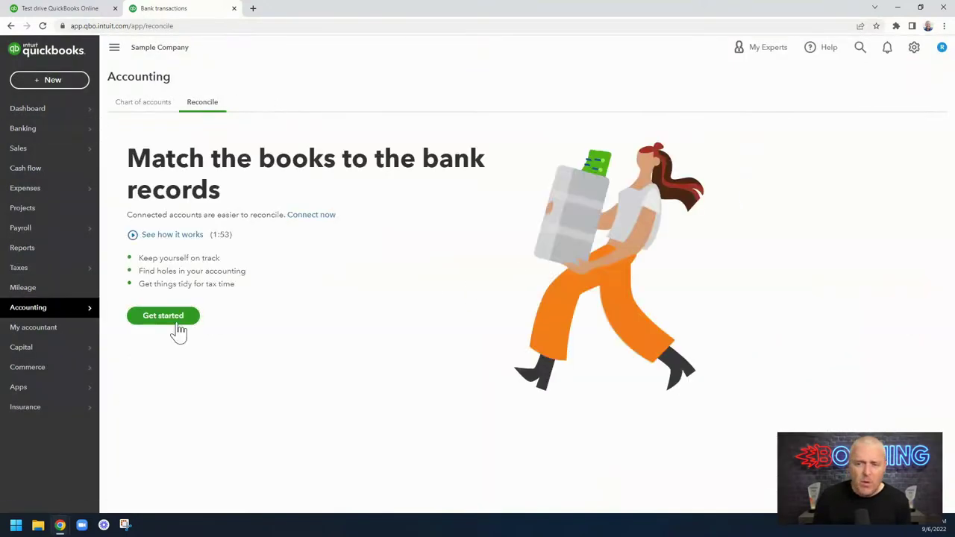
click(173, 320)
click(641, 172)
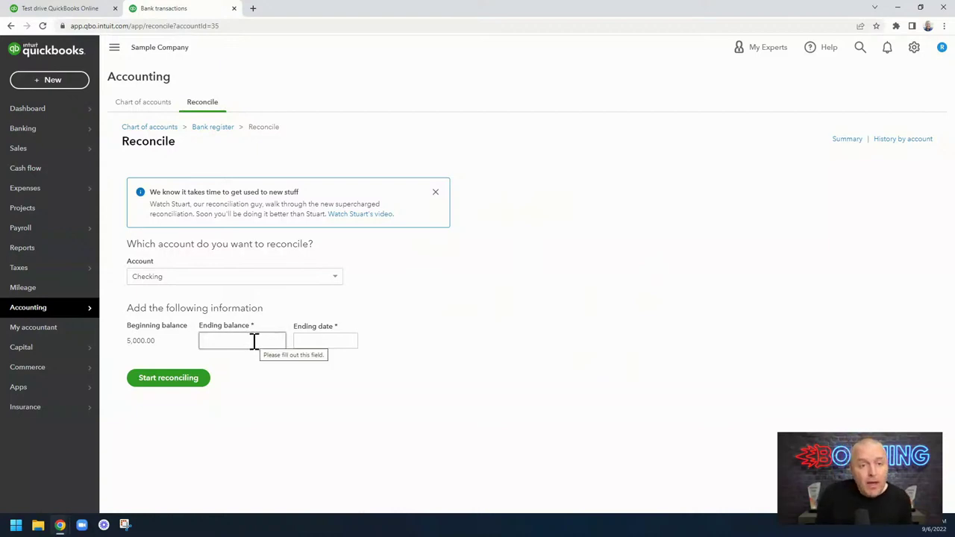
click(350, 343)
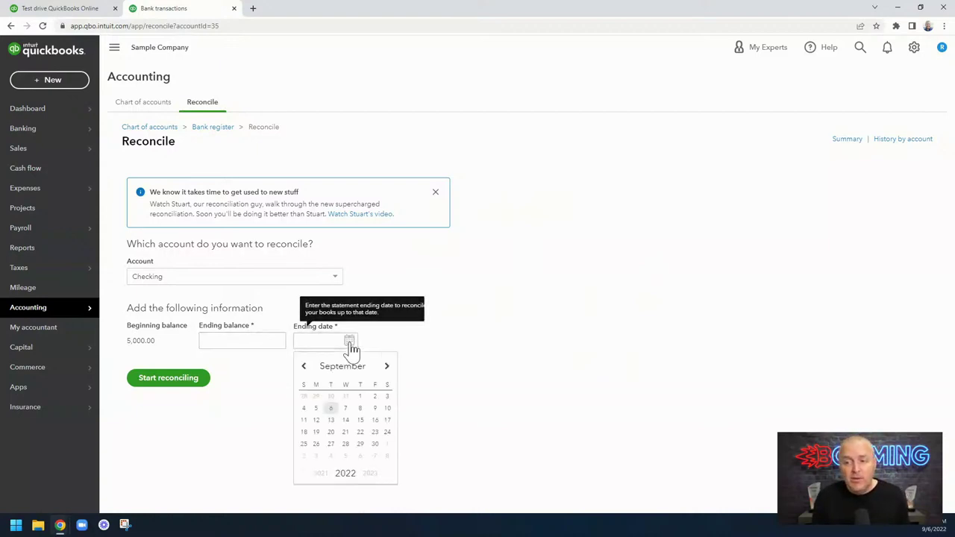
click(304, 366)
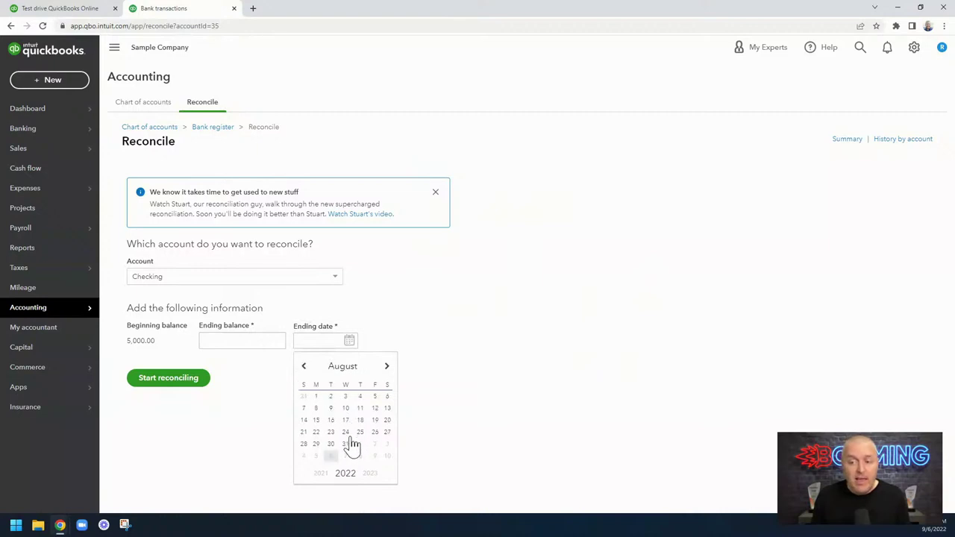
click(347, 445)
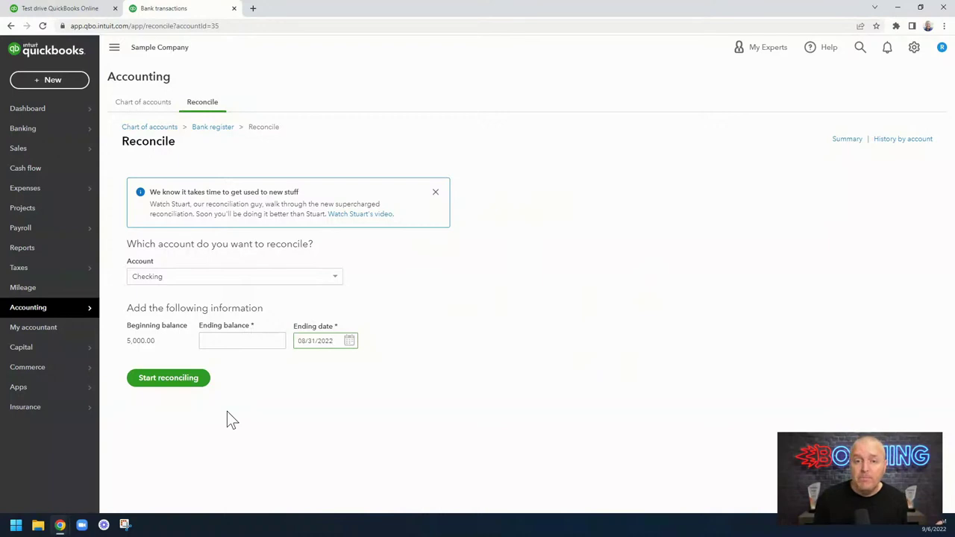
Open the Profit and Loss report and review its income, cost of goods sold and expense lines
click(32, 254)
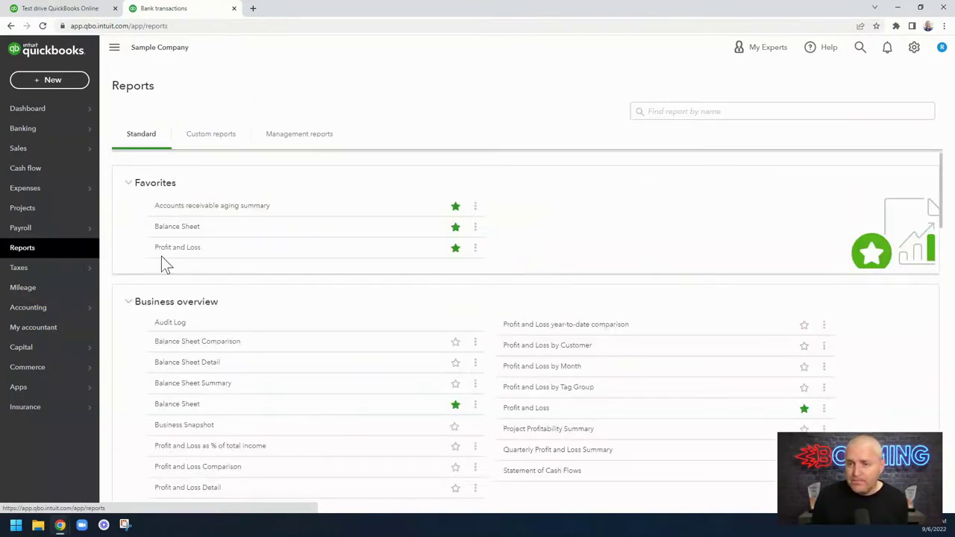
click(177, 251)
scroll(581, 238, down, 2)
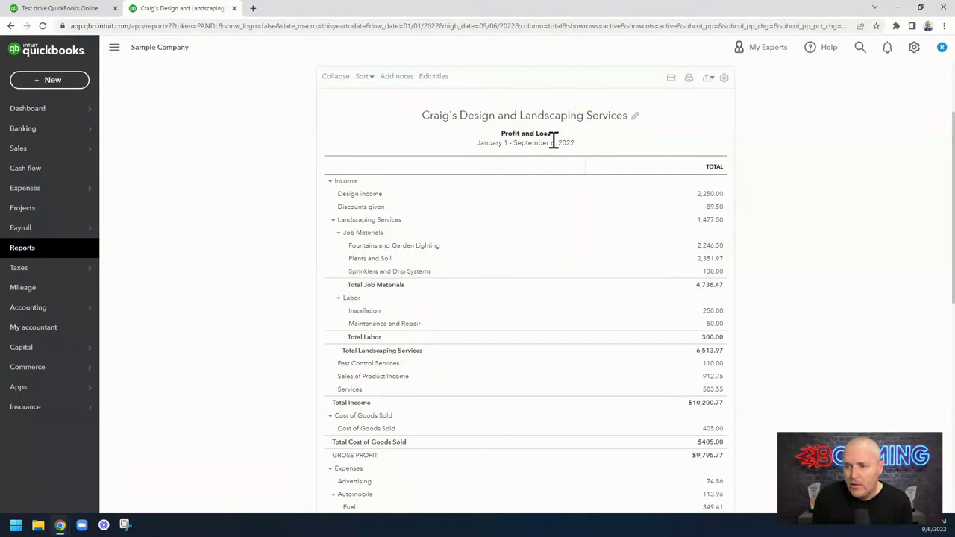
scroll(552, 158, down, 2)
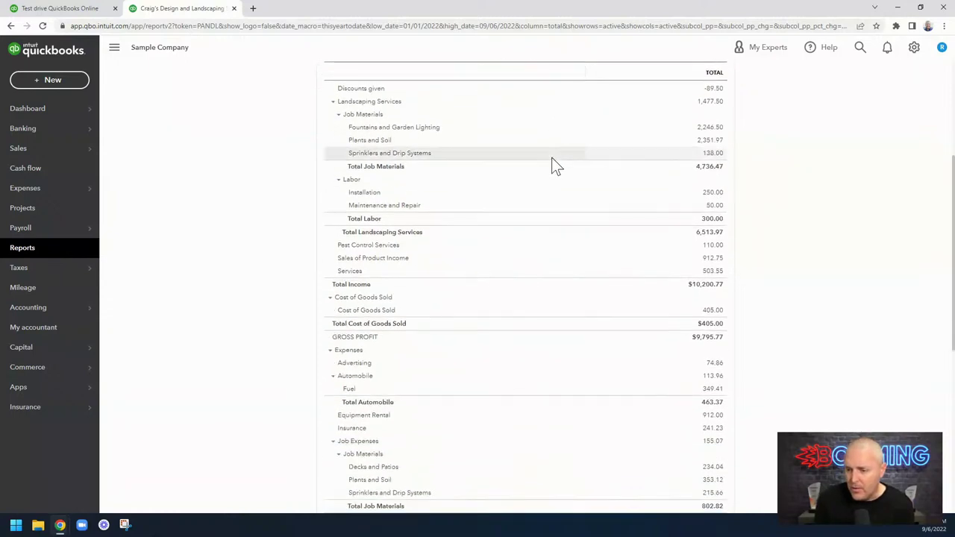
scroll(551, 160, down, 1)
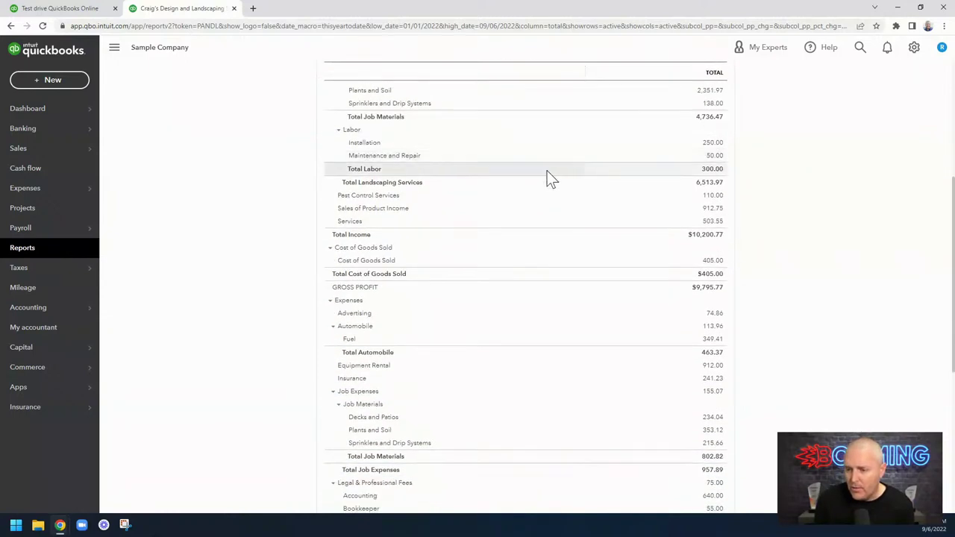
View the transactions behind the Equipment Rental amount, return to the Profit and Loss report and review it down to net income
click(714, 367)
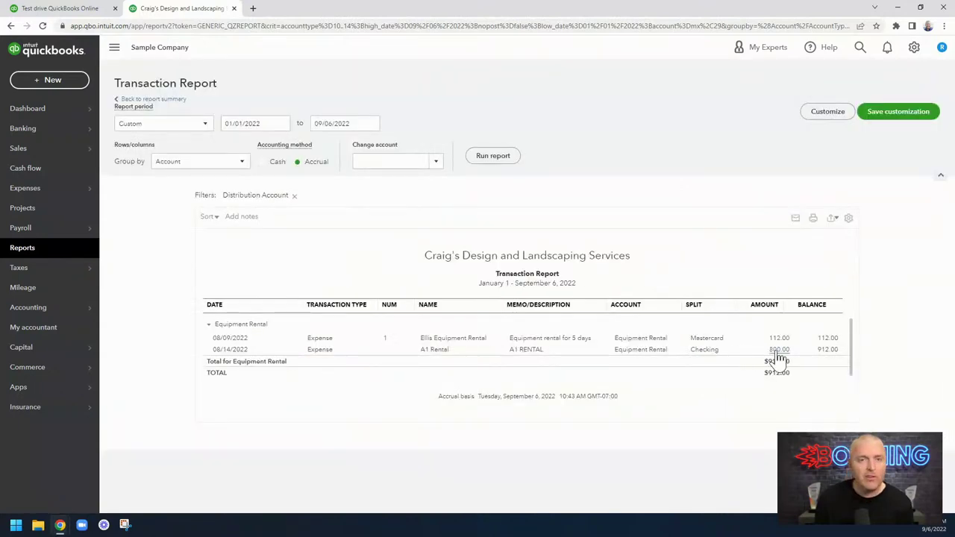
click(175, 100)
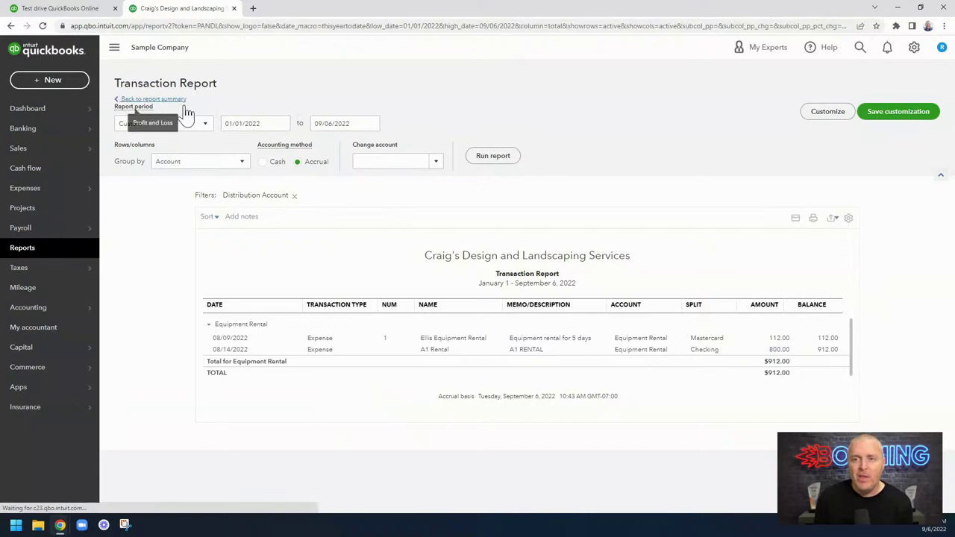
scroll(741, 307, down, 3)
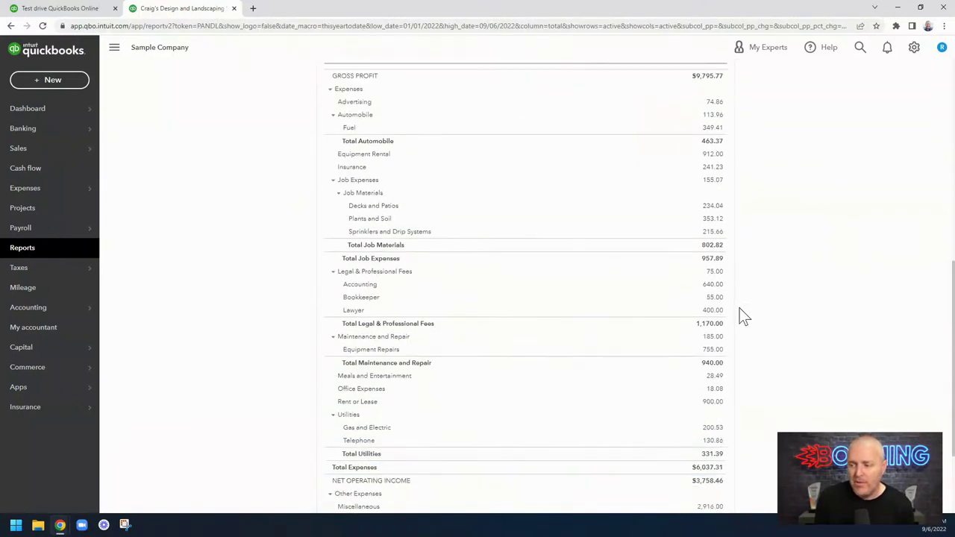
scroll(744, 316, down, 3)
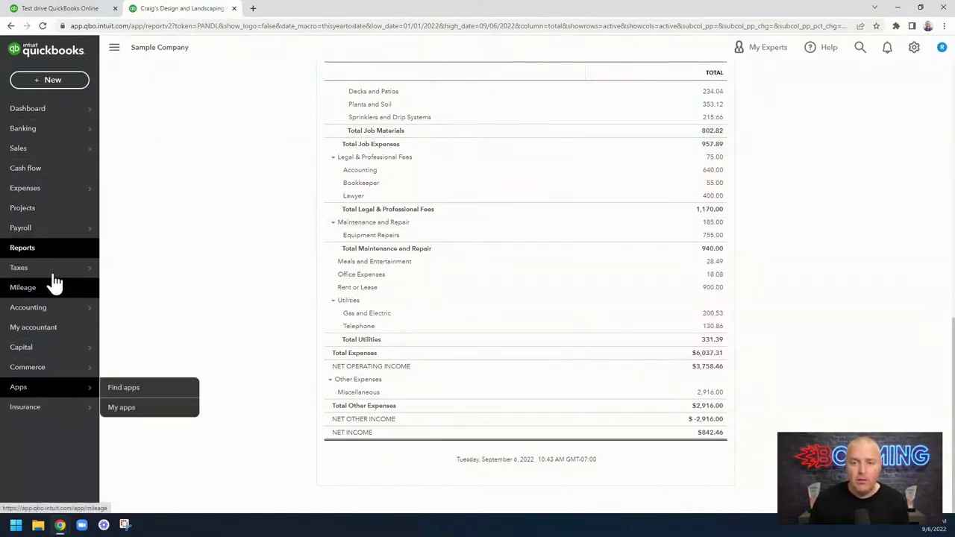
Start a new invoice for the customer Amy's Bird Sanctuary
click(51, 84)
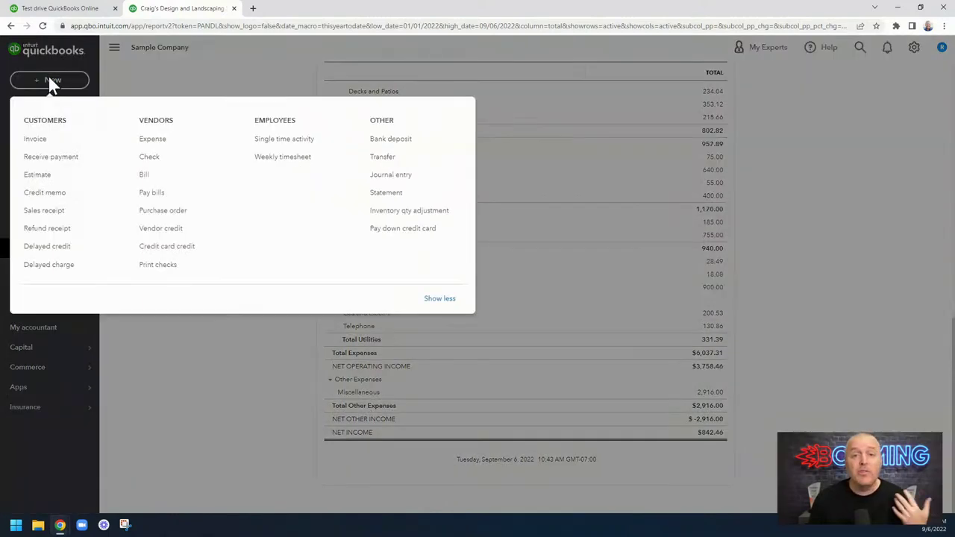
click(33, 140)
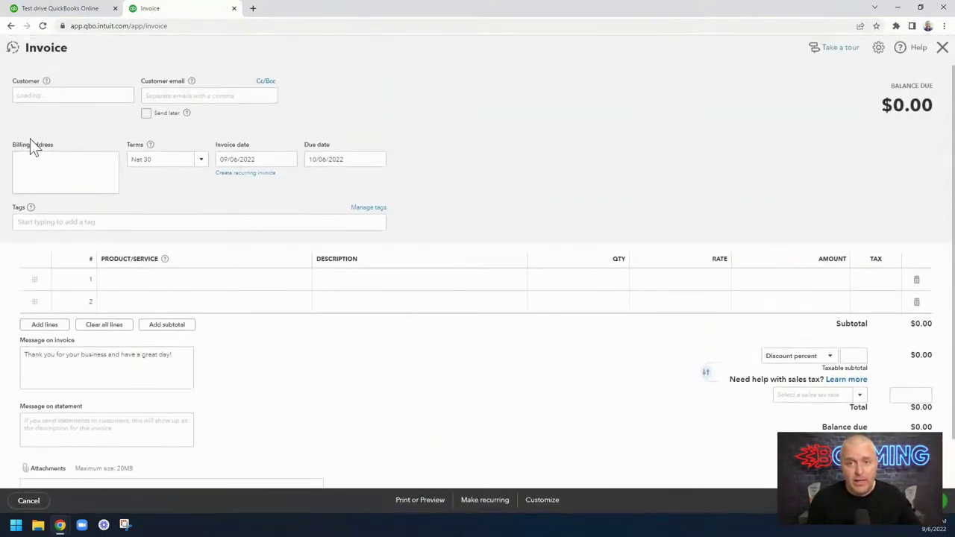
click(127, 97)
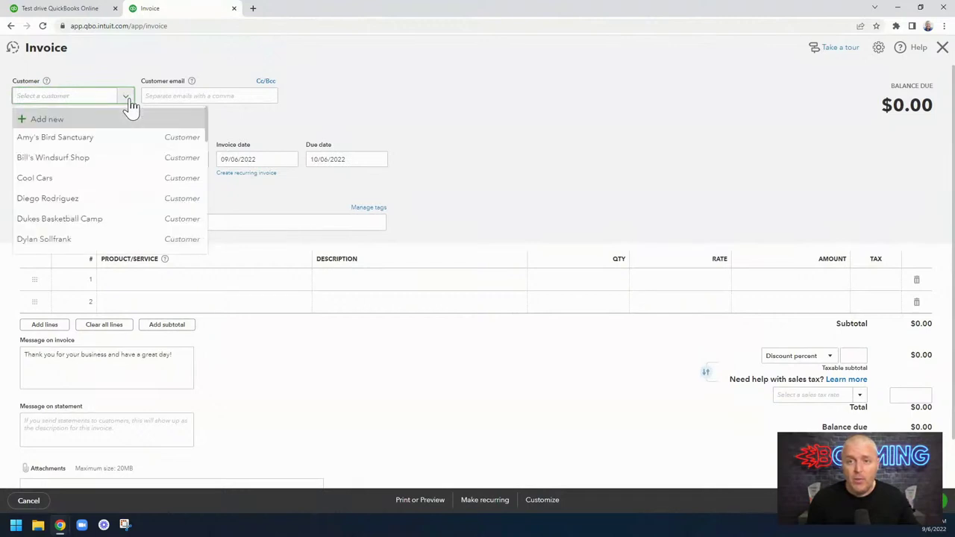
click(109, 138)
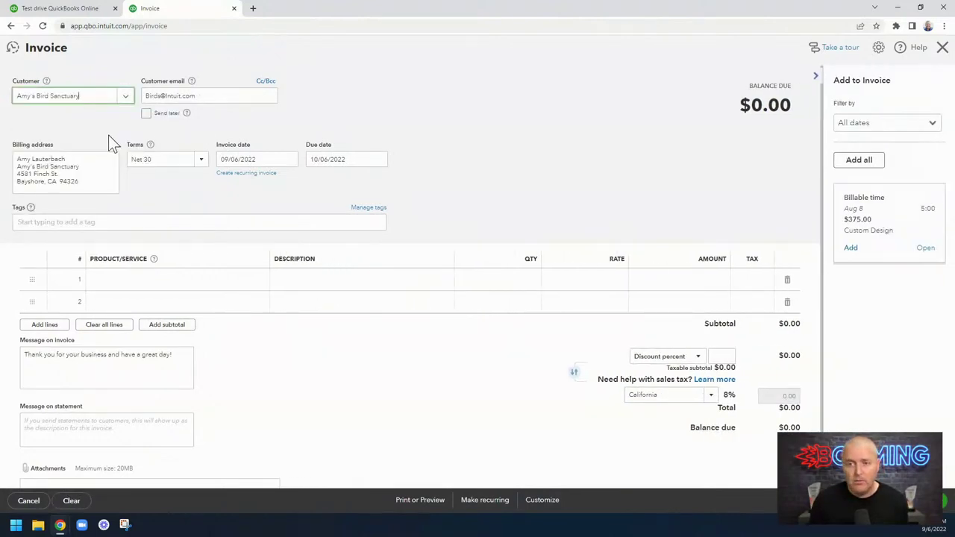
Add a Design service line with a quantity of 10 to the invoice, and close the invoice without saving
click(154, 281)
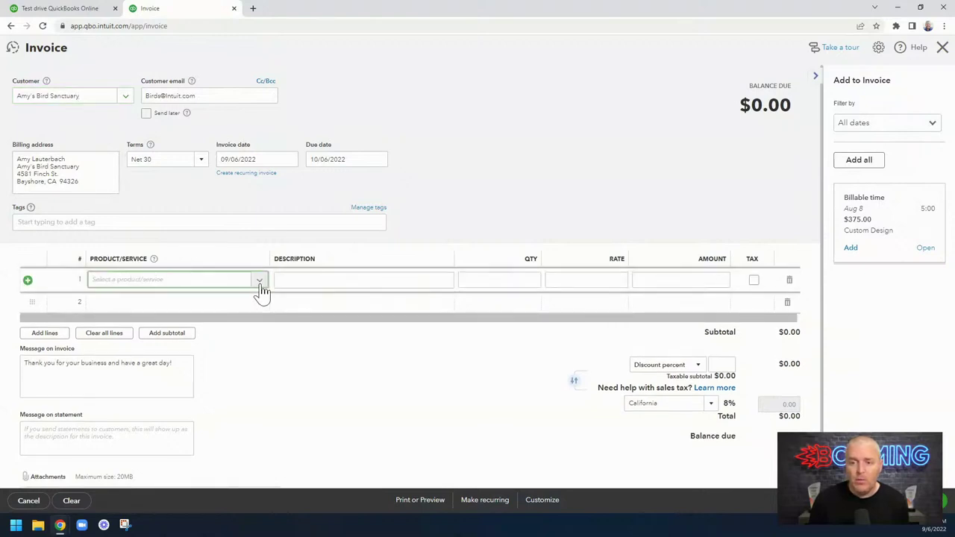
click(261, 289)
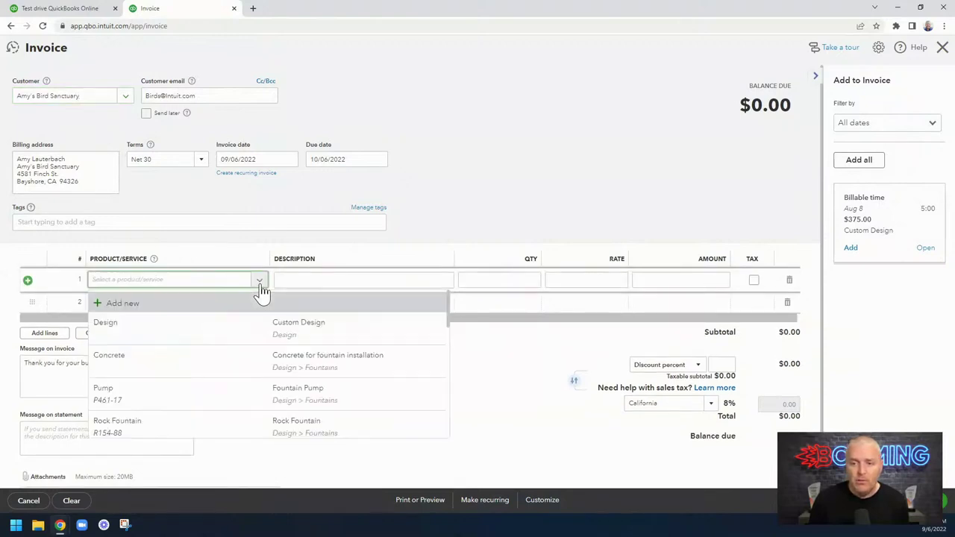
click(338, 337)
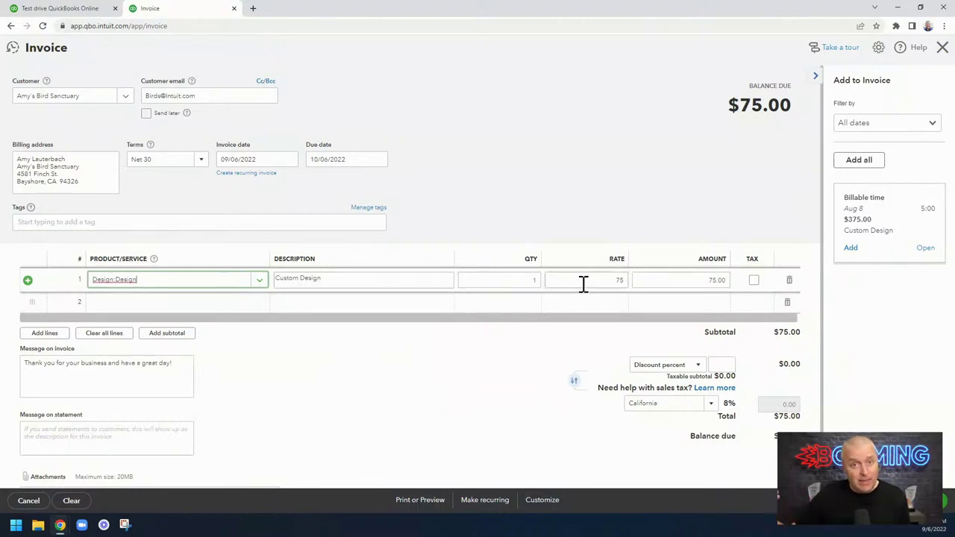
click(507, 280)
text(10)
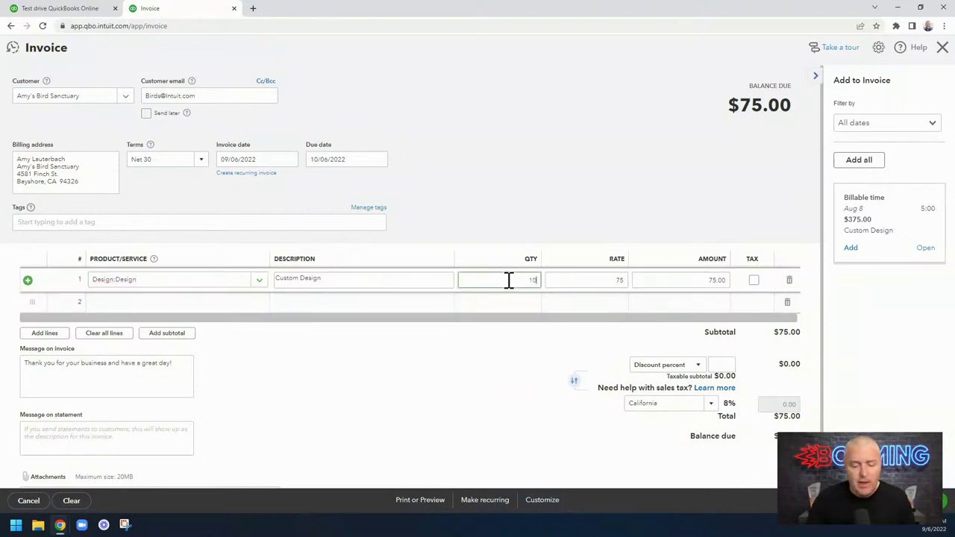
key(Tab)
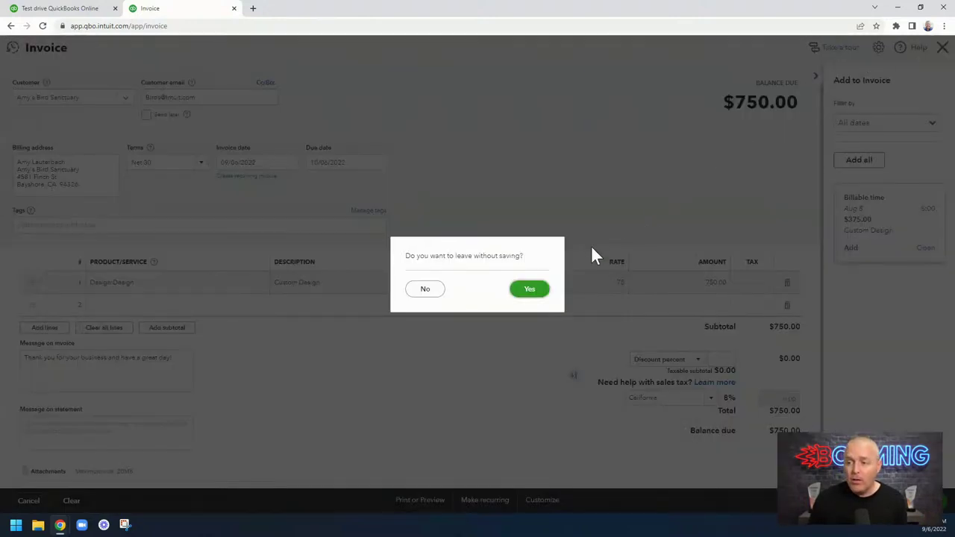
click(529, 290)
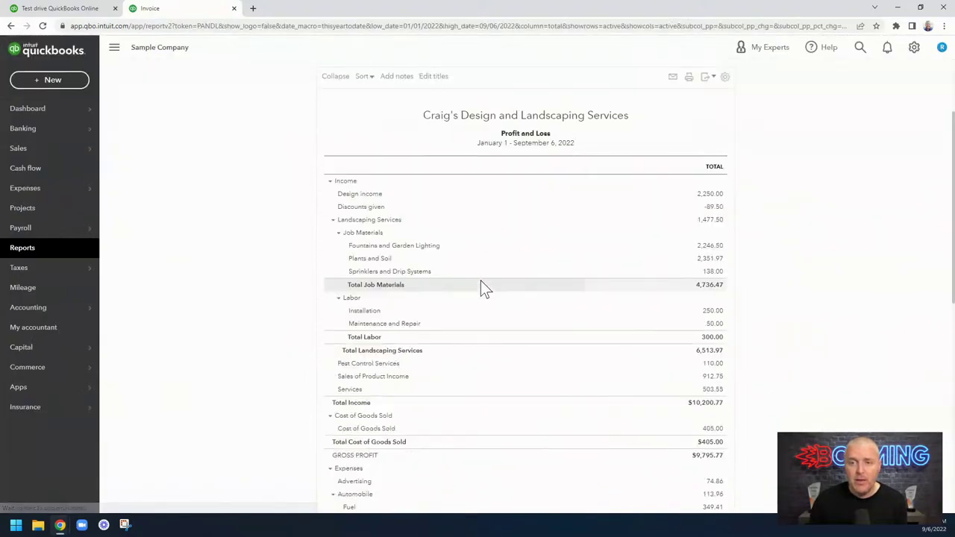
Start a new bill from the vendor Books by Bessie
click(53, 78)
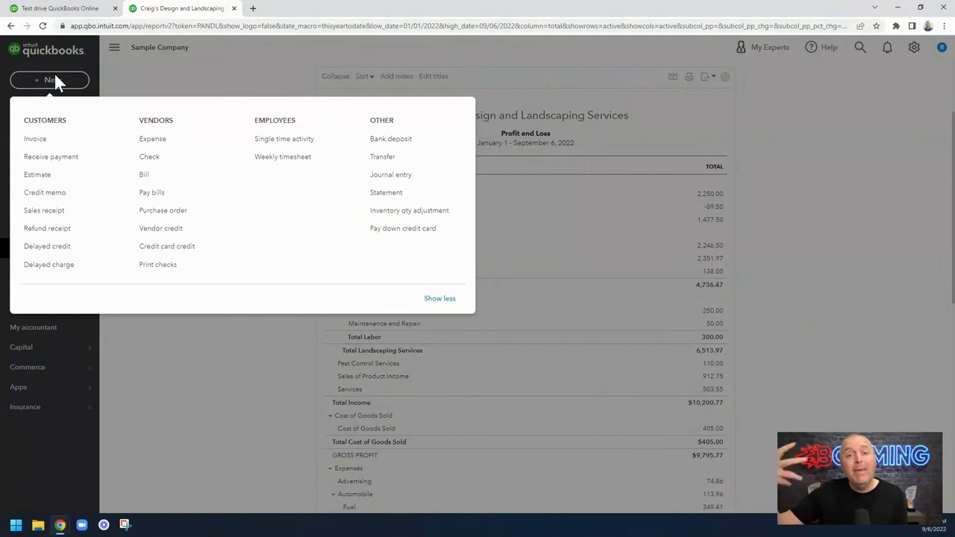
click(145, 176)
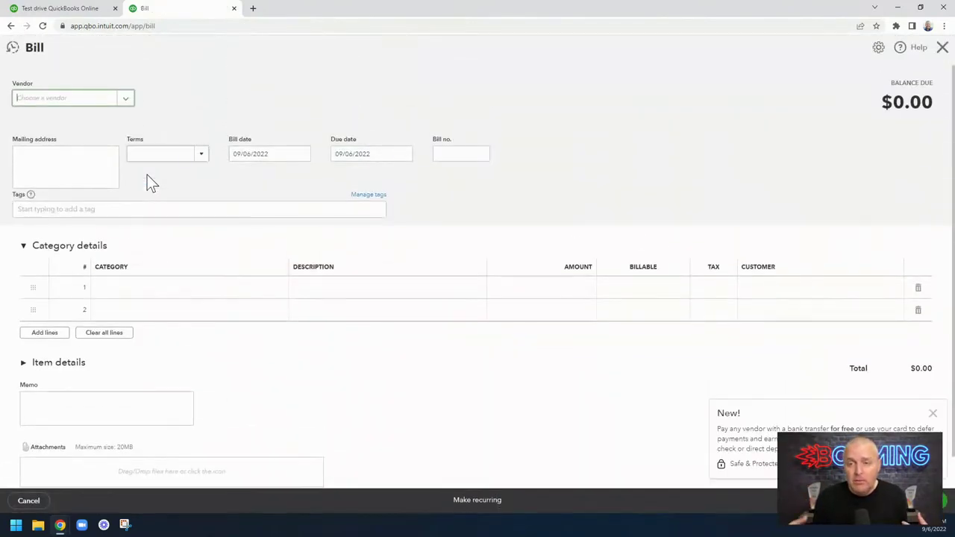
click(127, 100)
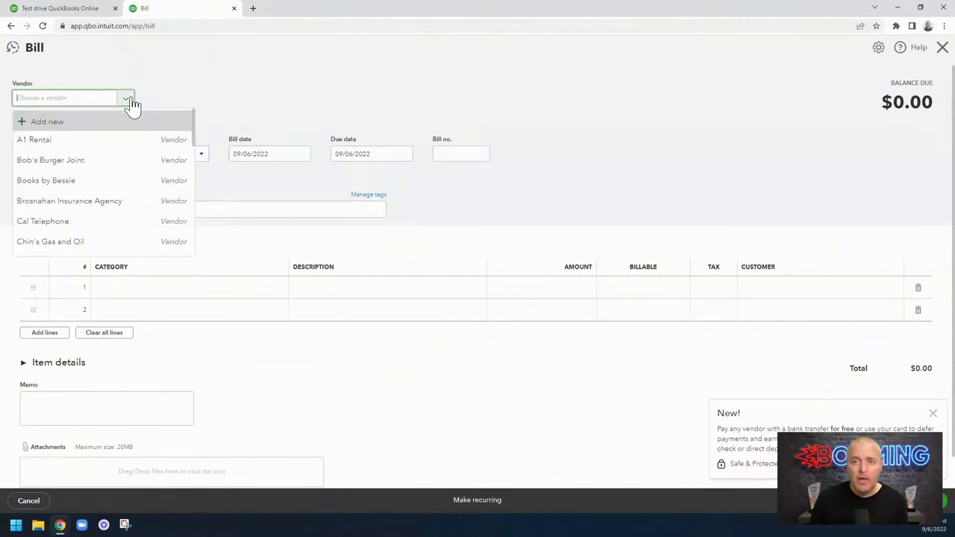
click(101, 184)
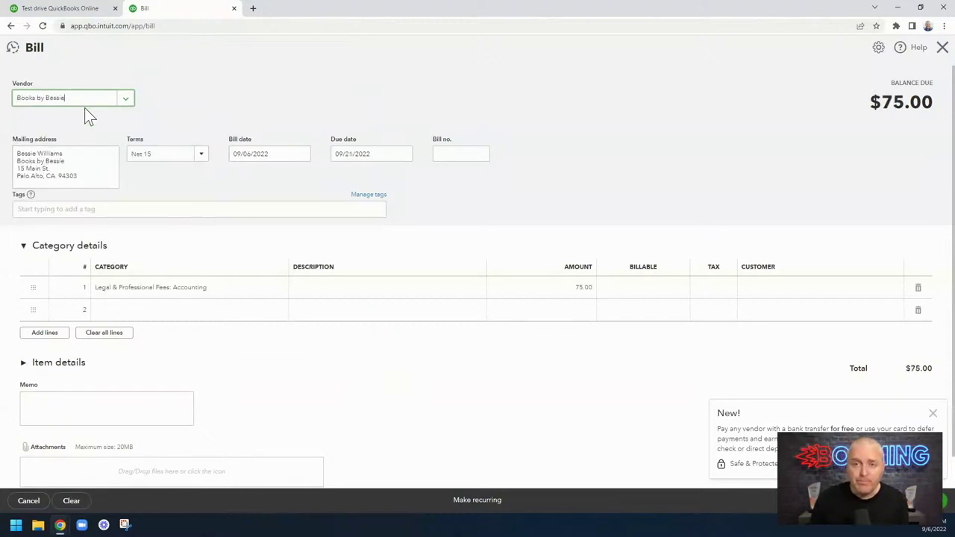
Set the bill's accounting fee line amount to 1,000.00, and close the bill without saving
click(573, 291)
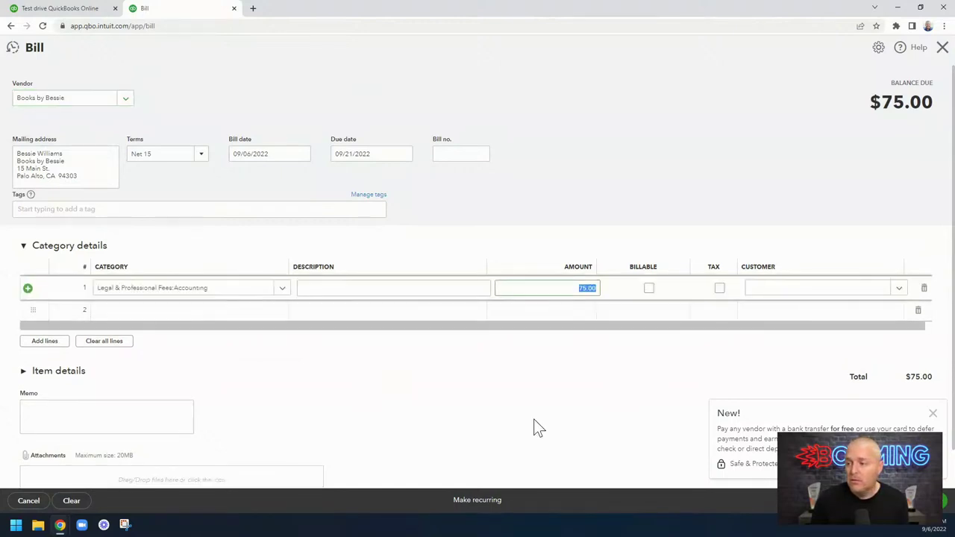
text(1000)
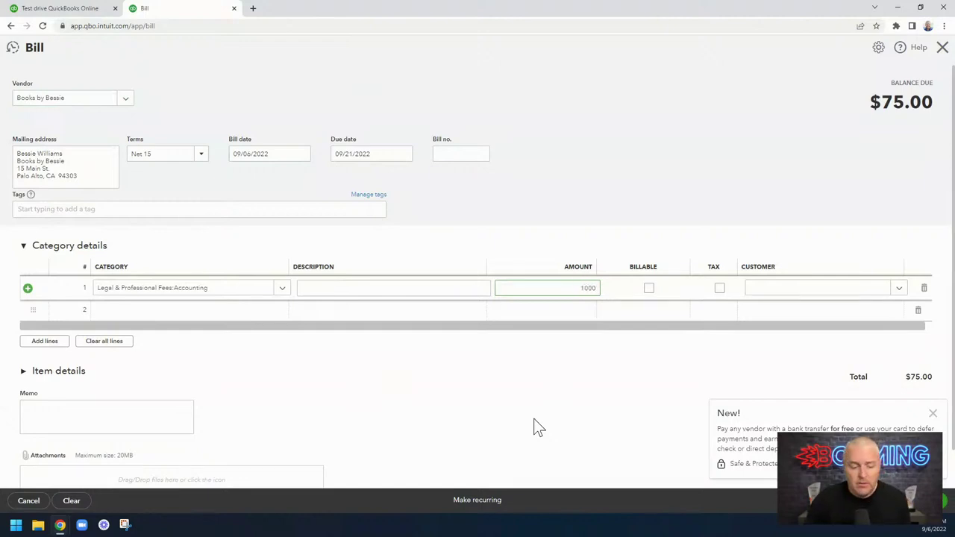
key(Tab)
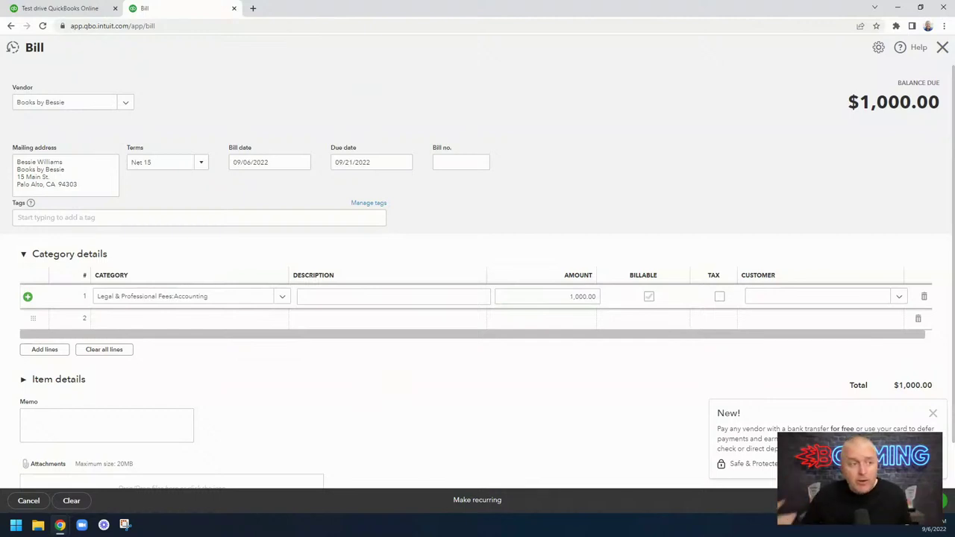
click(943, 47)
click(529, 289)
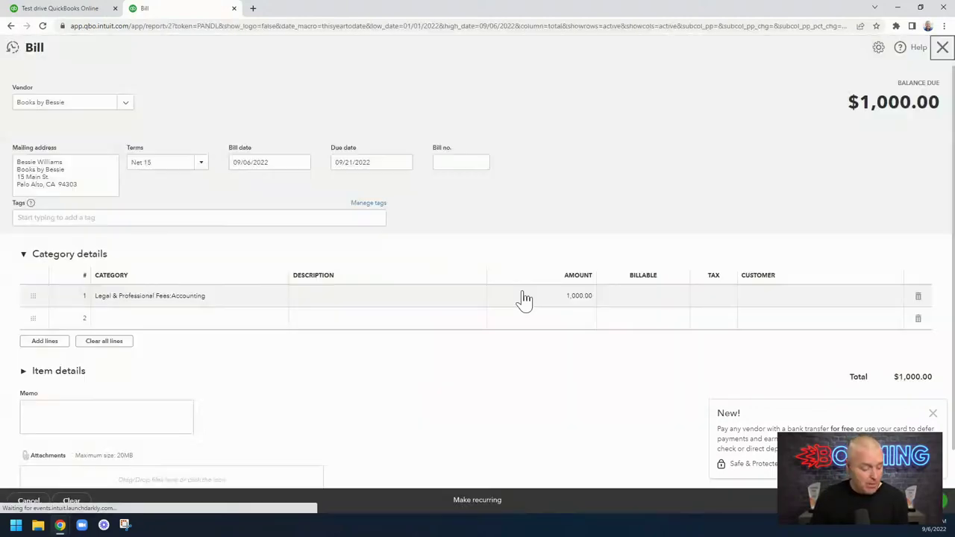
Open the Payroll employees list and display the transaction types available for creation
mouse_move(42, 230)
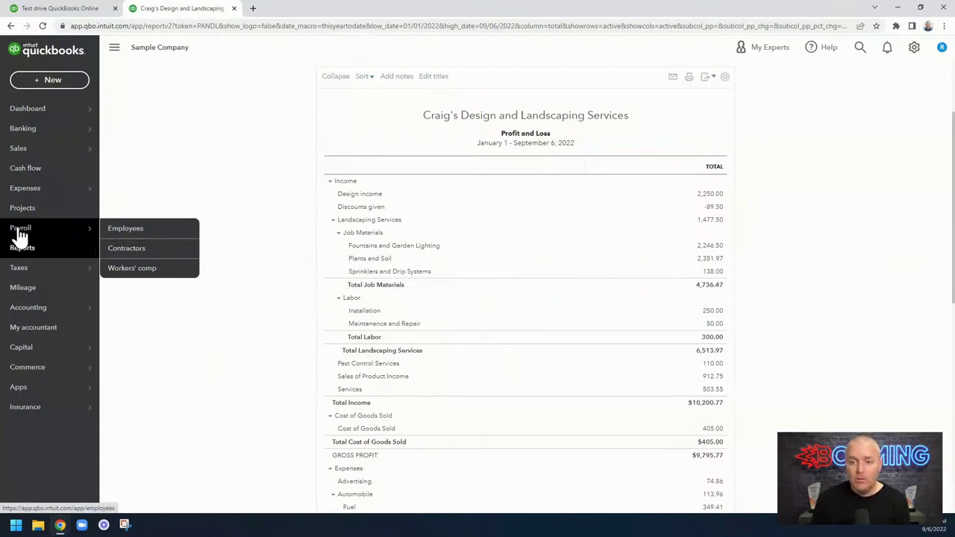
click(17, 229)
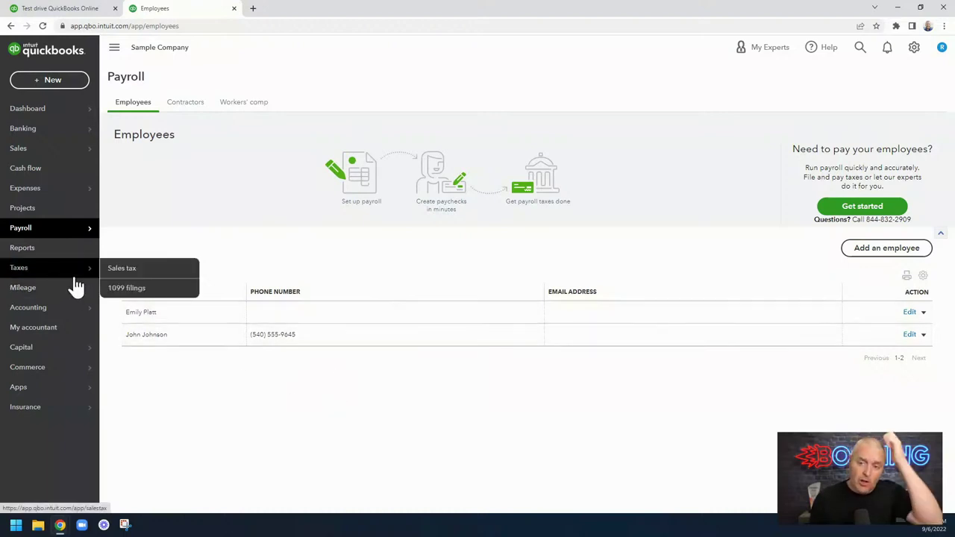
click(45, 88)
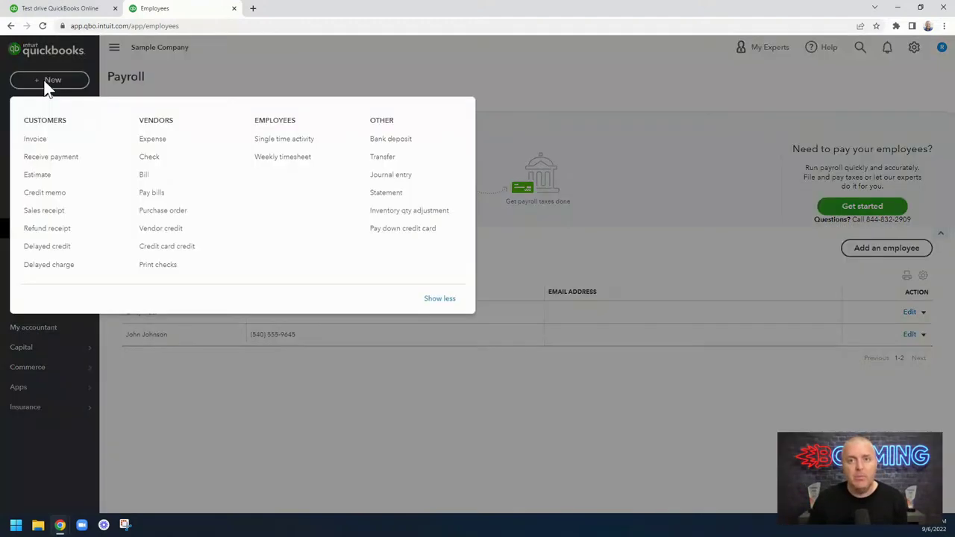
Start a new invoice for the customer Bill's Windsurf Shop
click(35, 141)
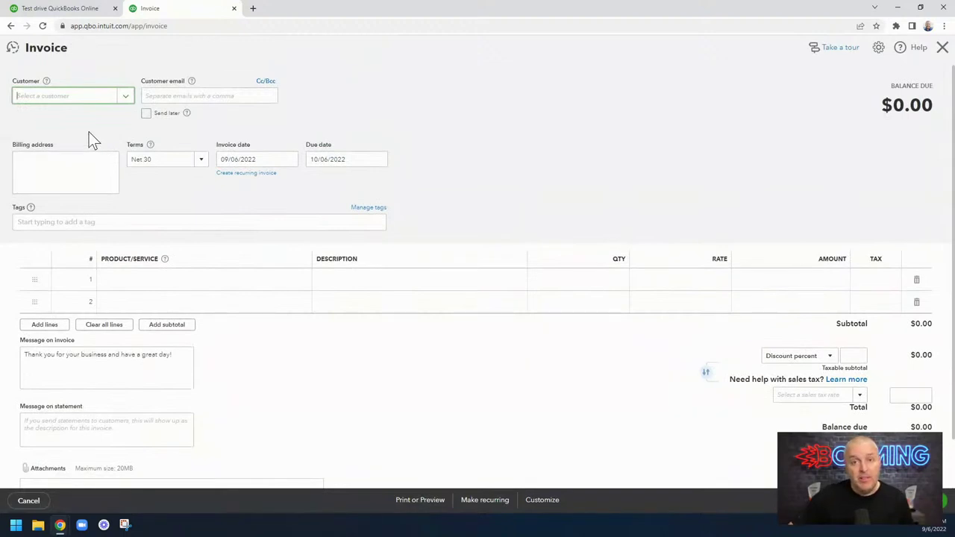
click(124, 101)
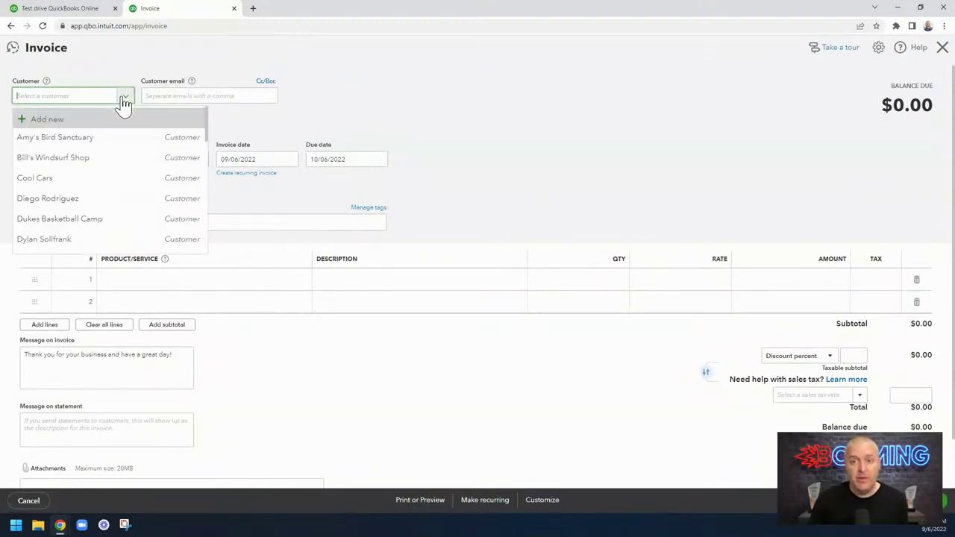
click(97, 158)
Fill the invoice's first line with the Pump item from the Design > Fountains category
click(217, 282)
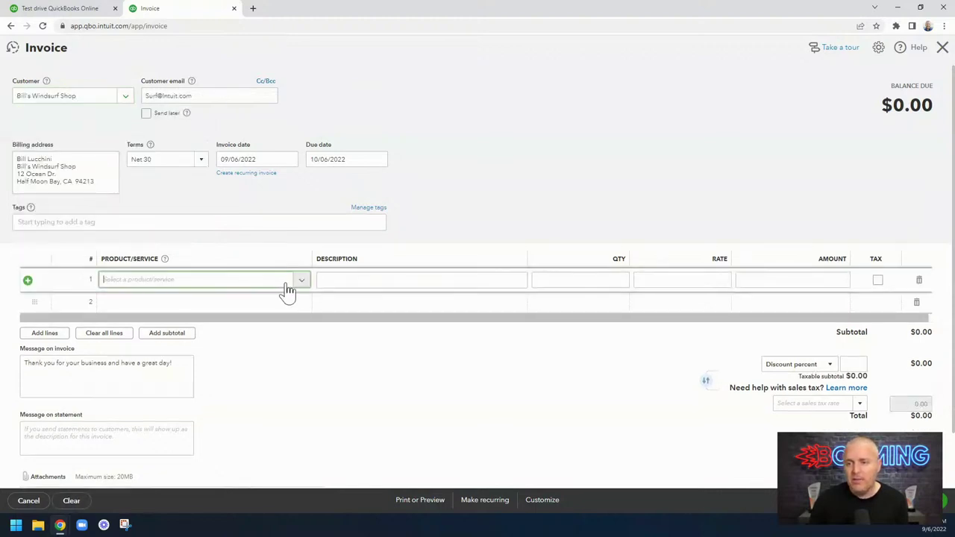
click(303, 282)
scroll(213, 376, down, 2)
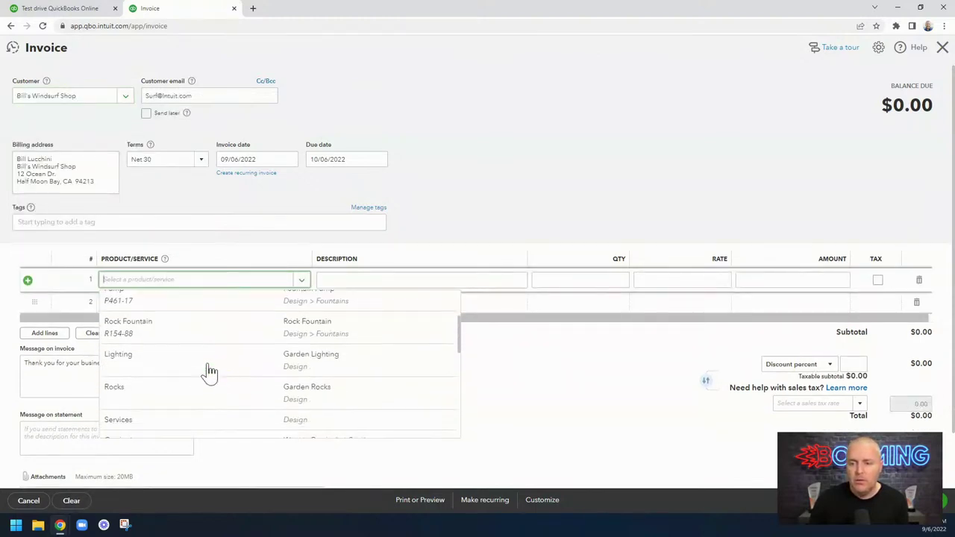
click(165, 365)
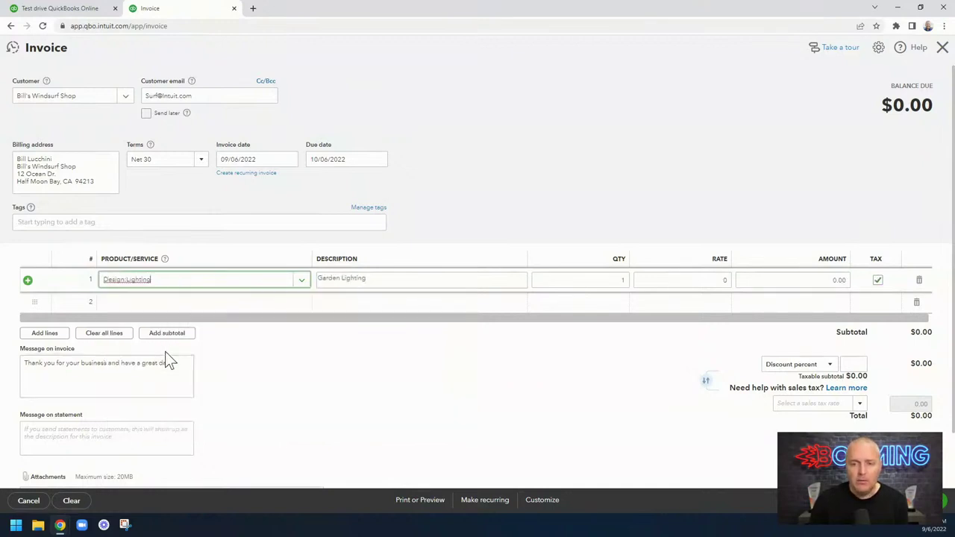
click(302, 280)
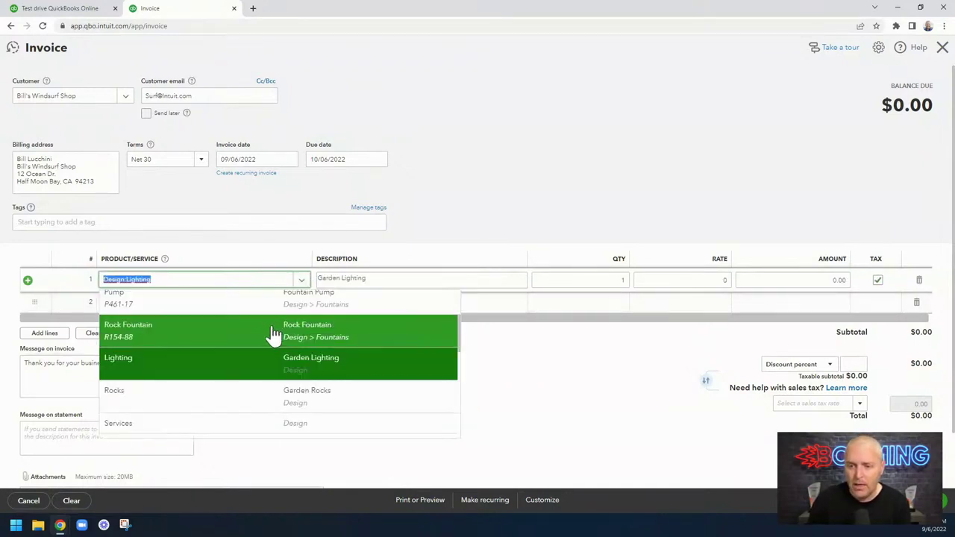
scroll(239, 366, up, 1)
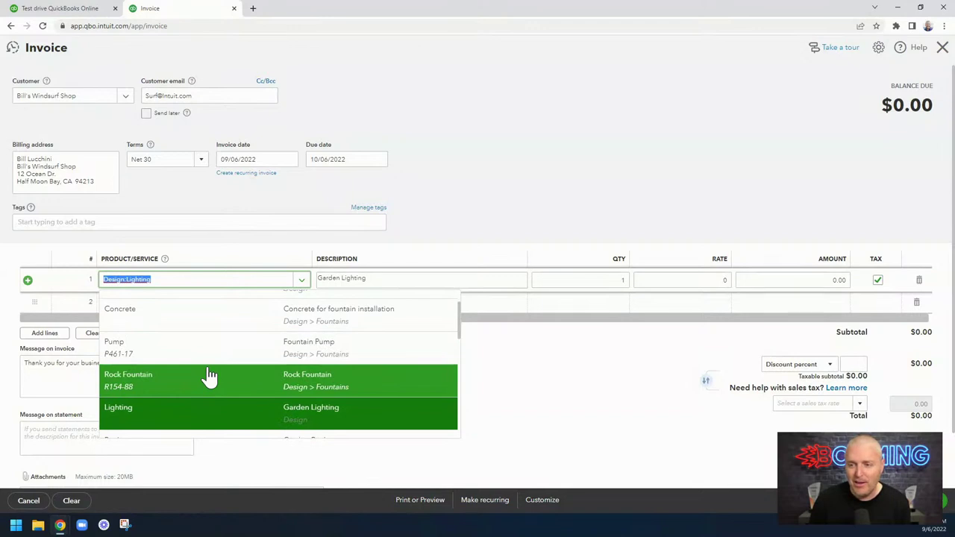
click(227, 355)
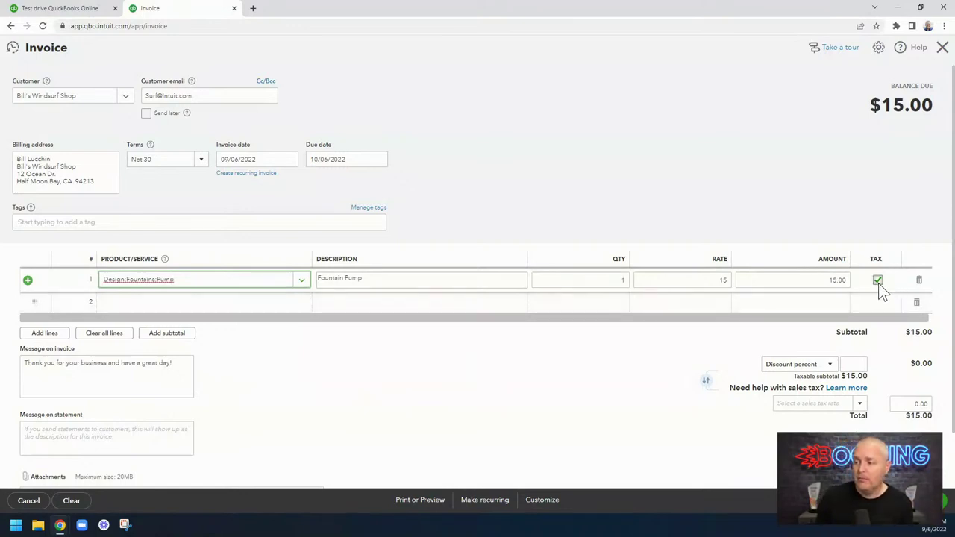
Apply the California (8%) sales tax rate to the invoice, and close the invoice without saving
click(858, 403)
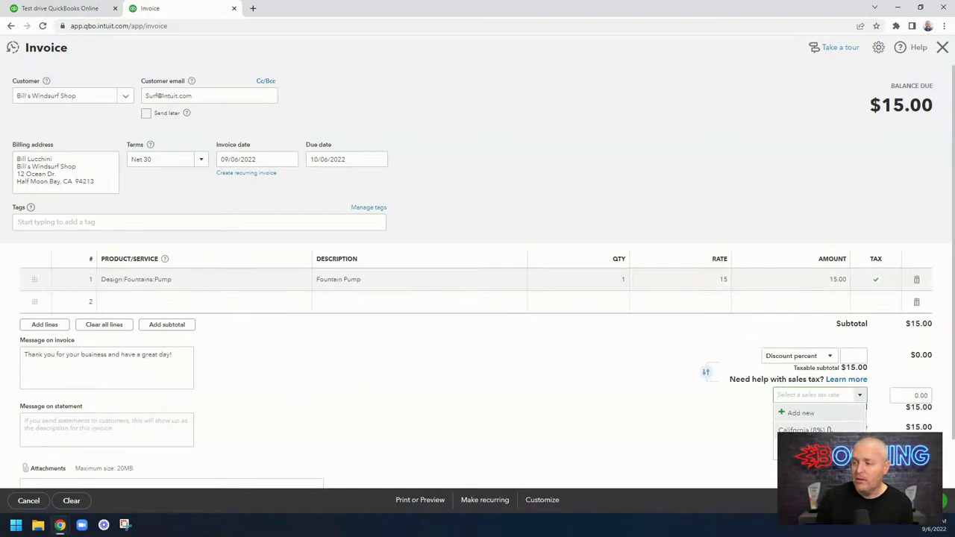
click(805, 430)
click(845, 396)
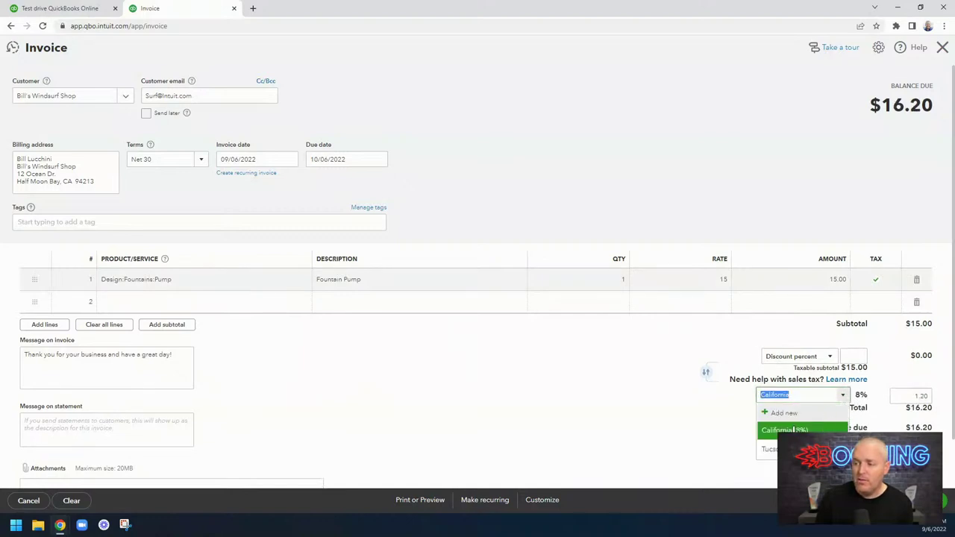
click(878, 403)
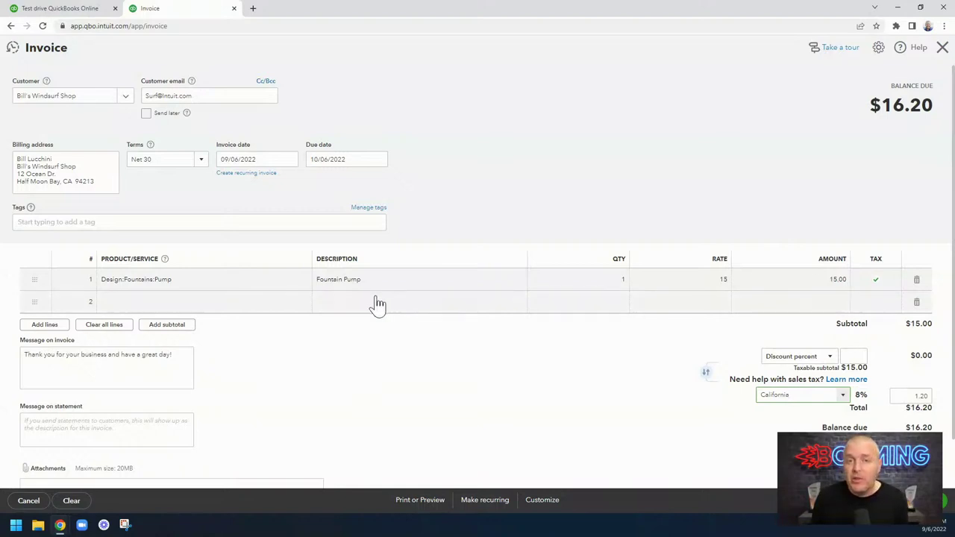
click(942, 47)
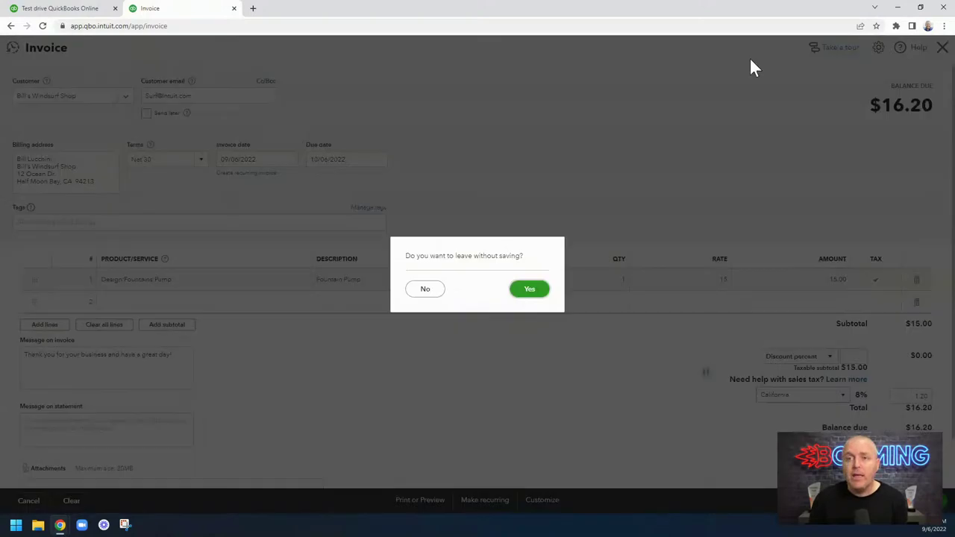
click(539, 293)
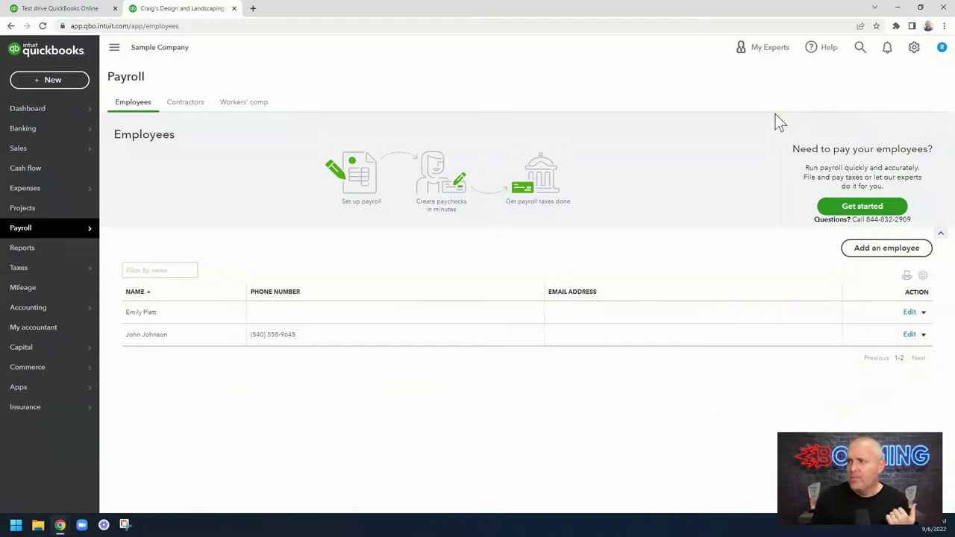
Find the A1 Rental expense dated 08/14/2022 among the recent transactions and open its transaction journal
click(858, 57)
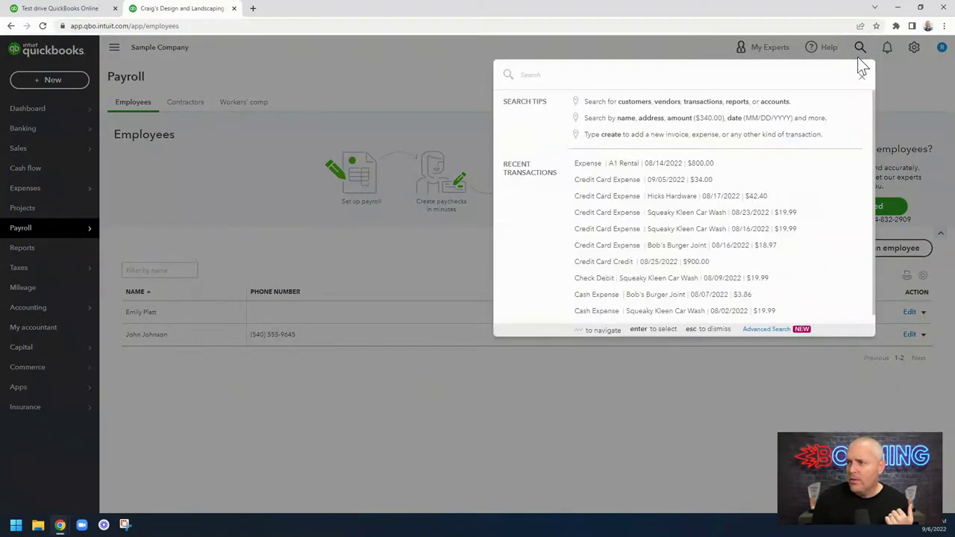
click(663, 164)
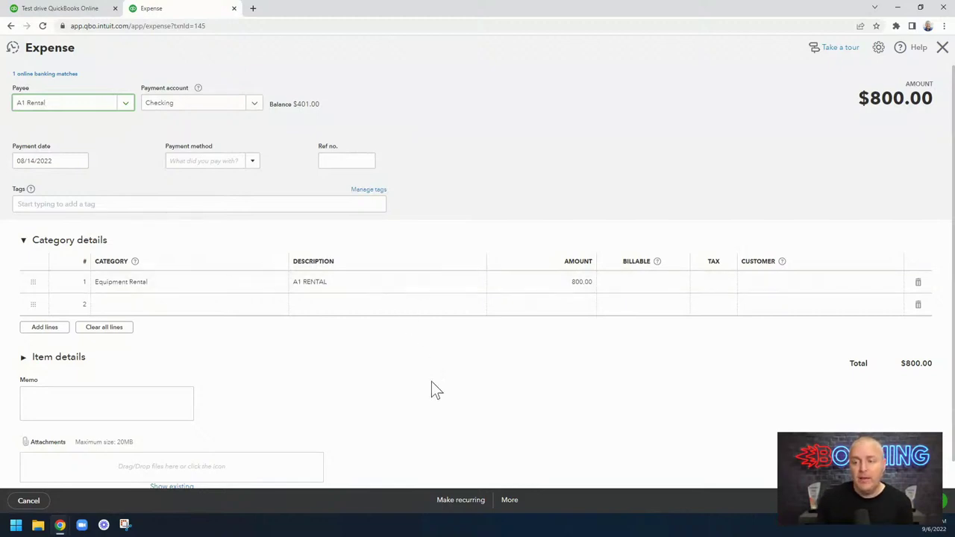
click(515, 510)
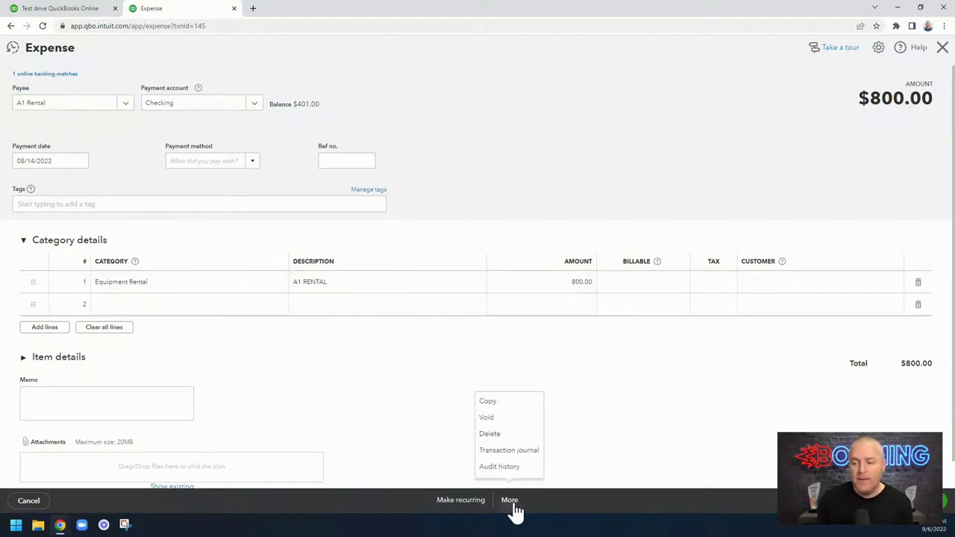
click(516, 453)
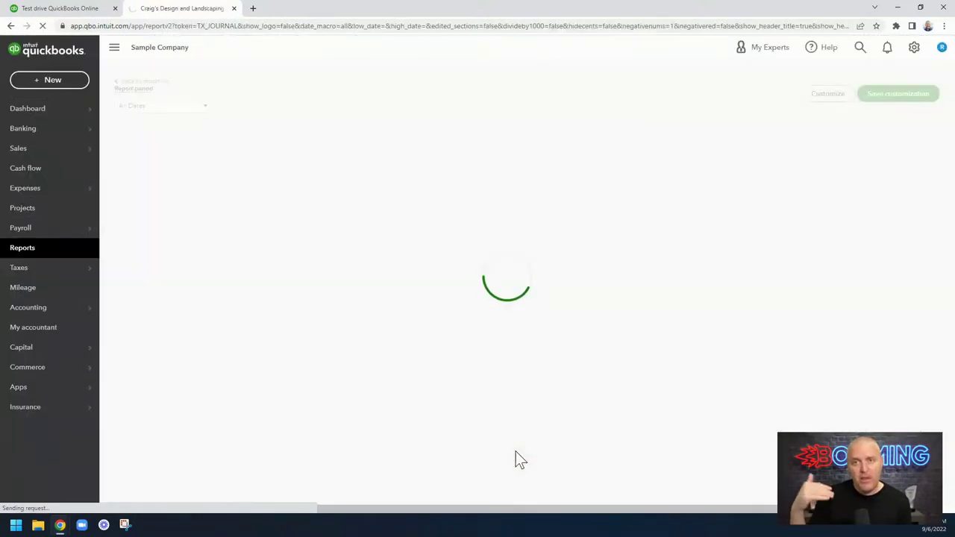